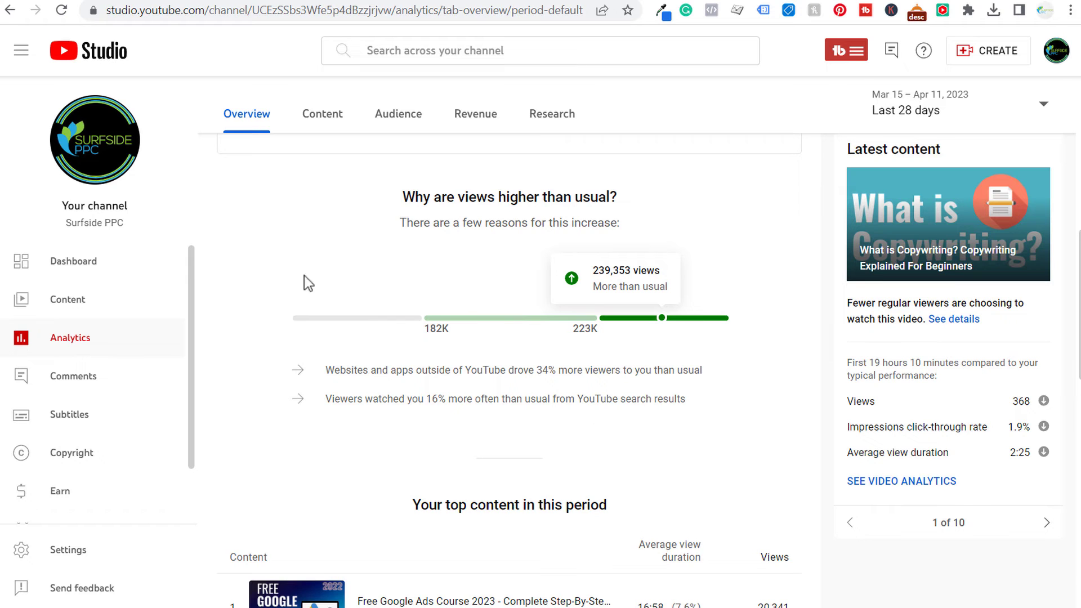
Open the channel's Content analytics and expand it into the advanced mode report.
click(308, 113)
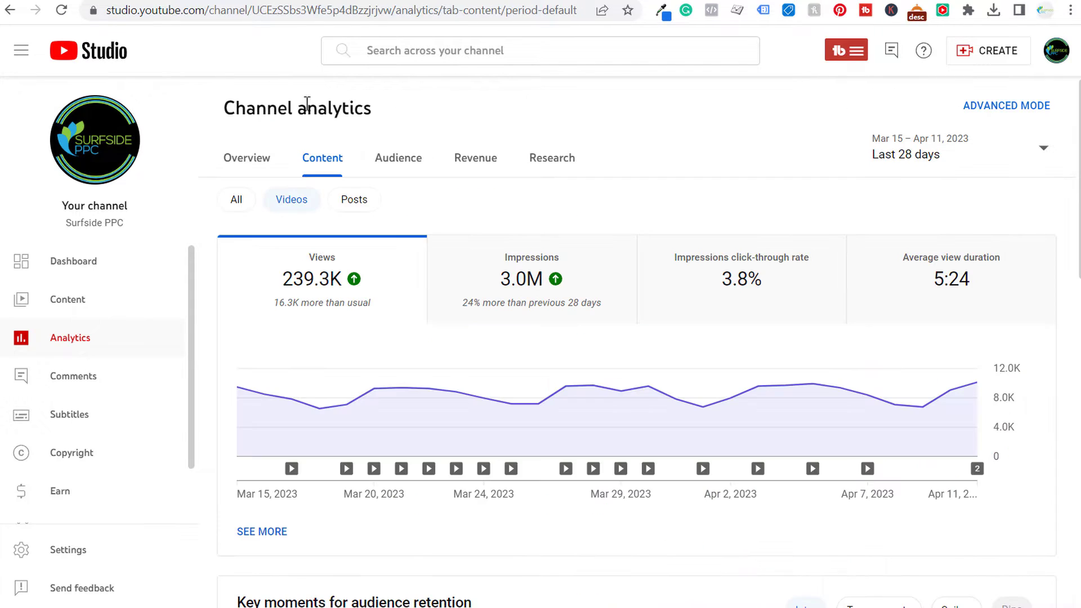
drag(224, 107, 441, 130)
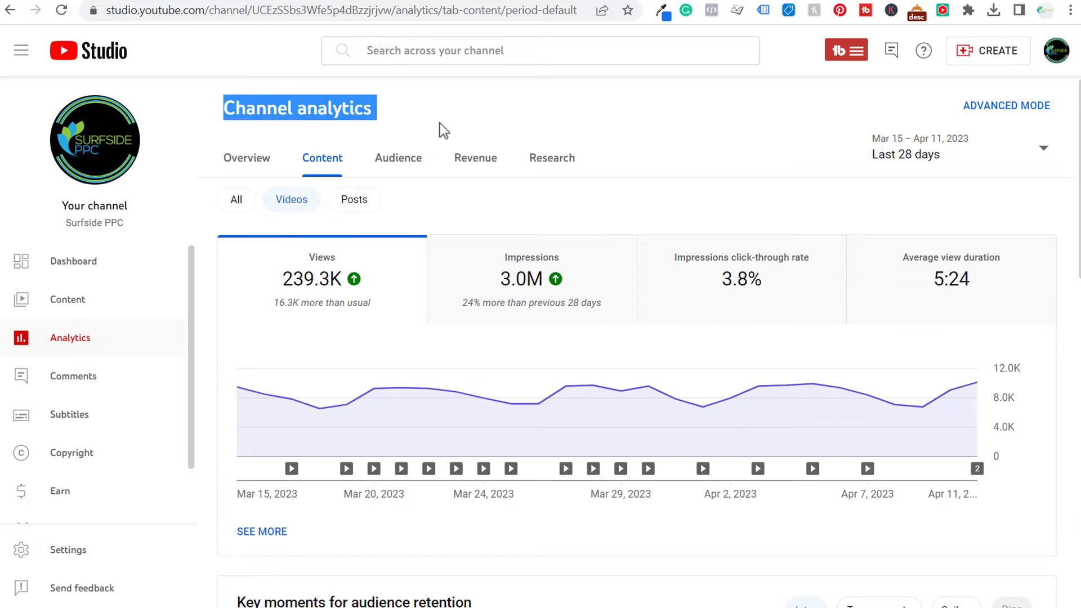
click(493, 131)
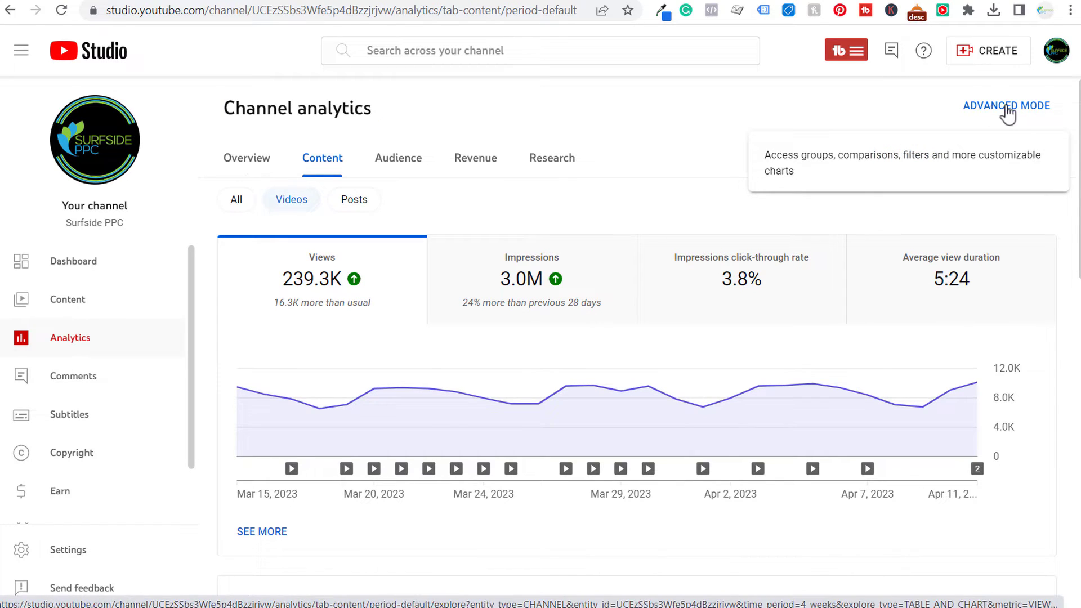
click(1032, 108)
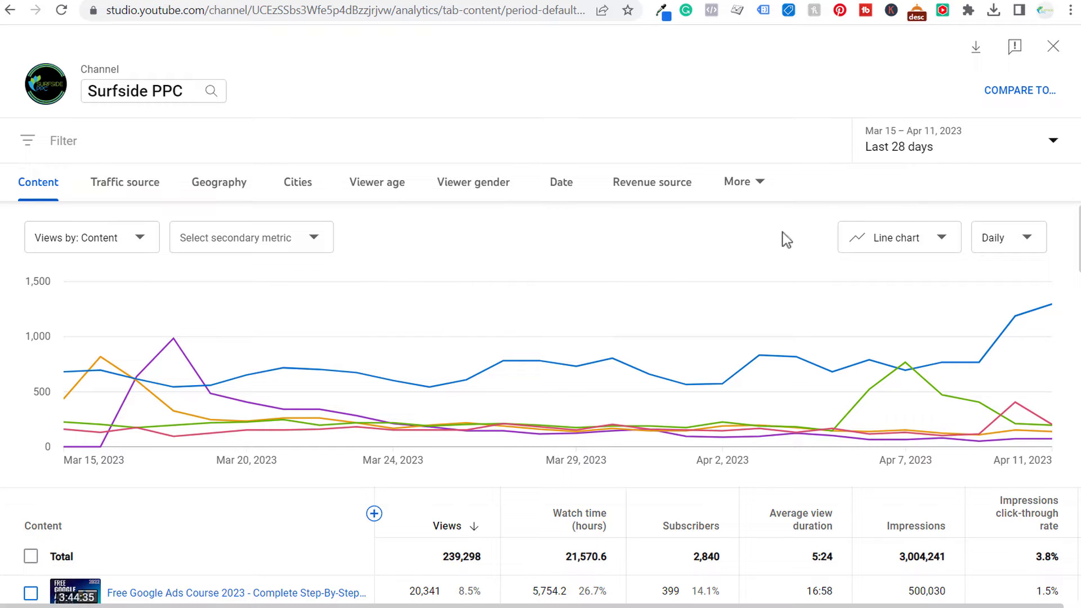
Examine the per-video table of views, watch time, subscribers, average view duration and impressions for the last 28 days.
scroll(552, 403, down, 4)
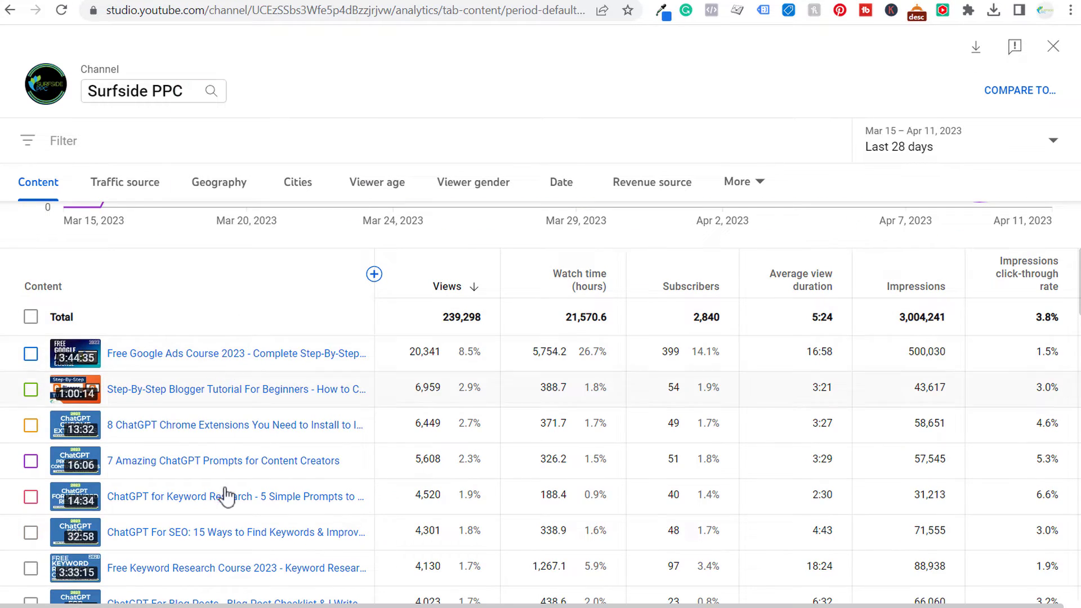
mouse_move(575, 282)
mouse_move(805, 281)
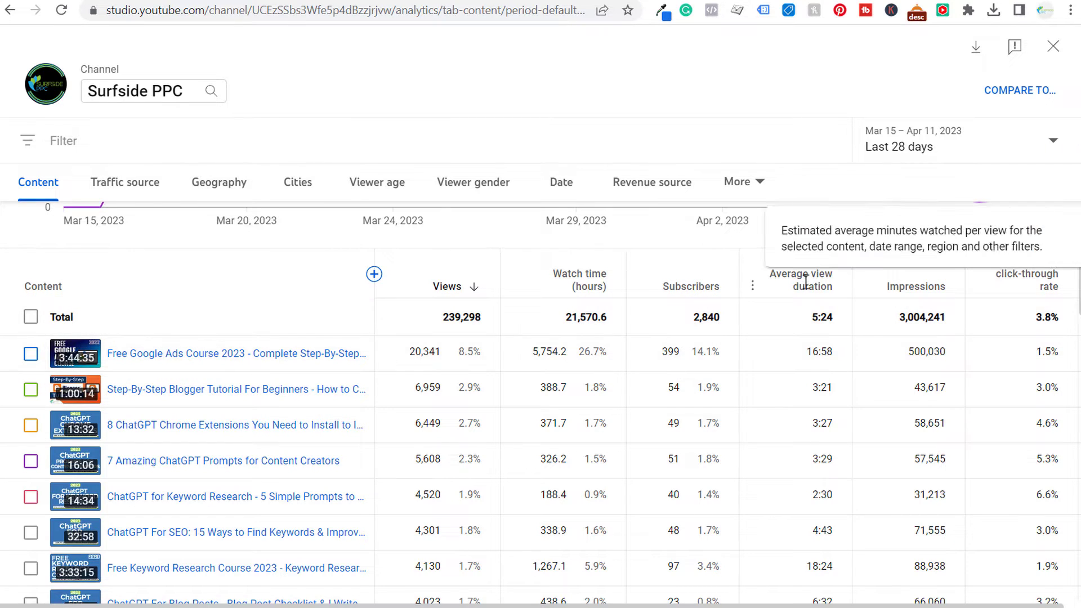
mouse_move(182, 371)
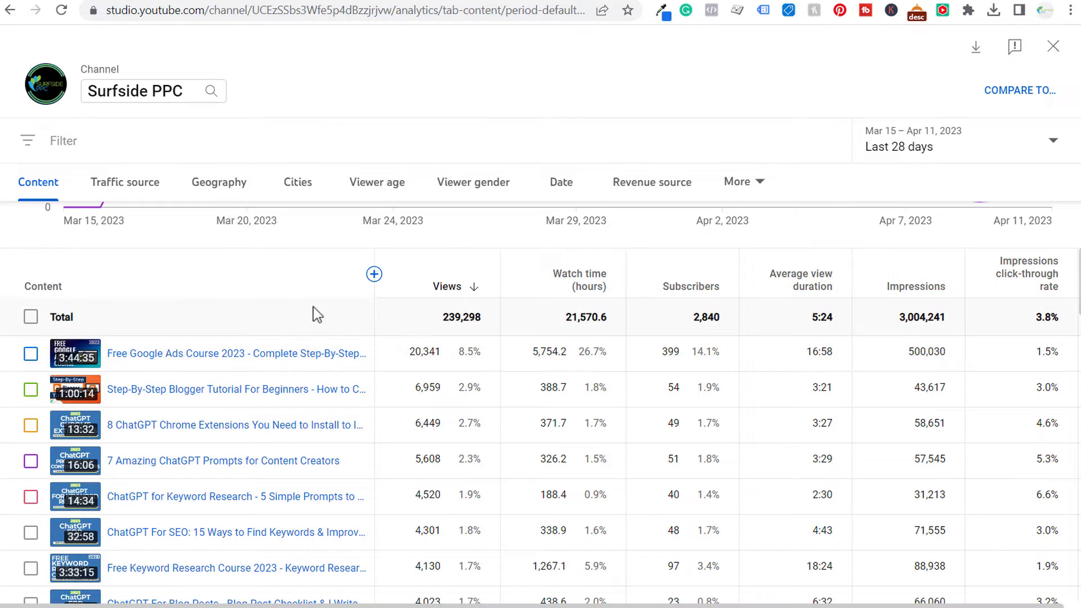
mouse_move(409, 122)
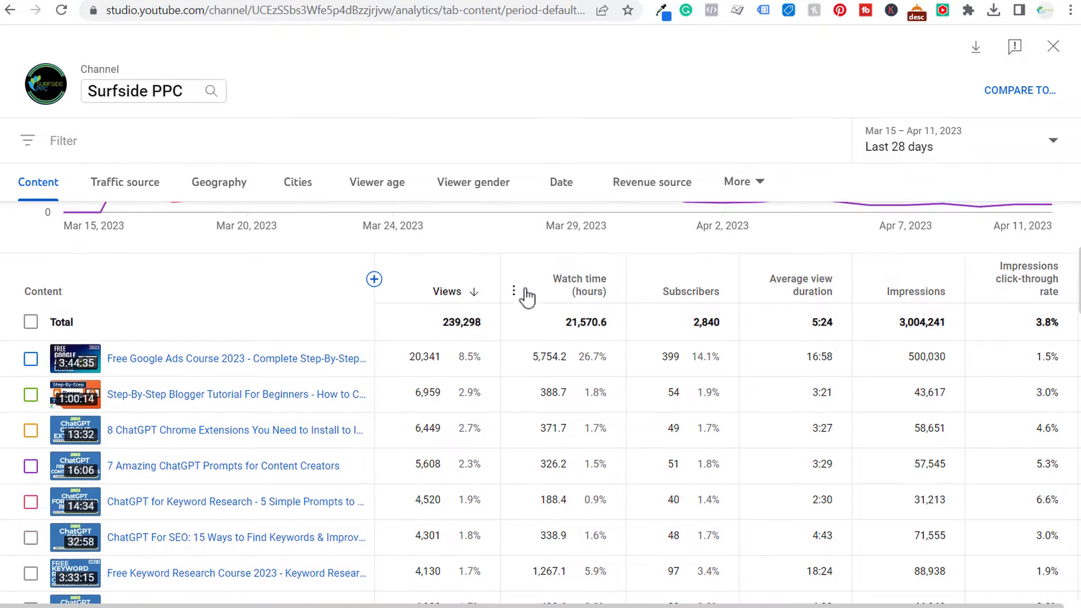
scroll(523, 293, up, 4)
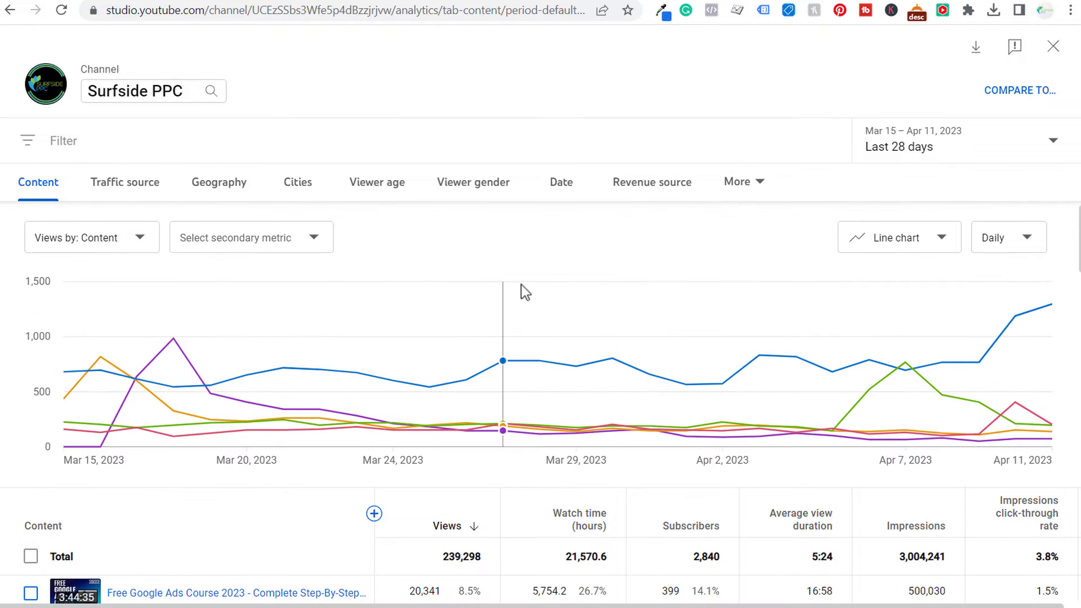
Look through the available primary and secondary chart metrics, including the full list of additional metrics, without choosing one.
click(148, 242)
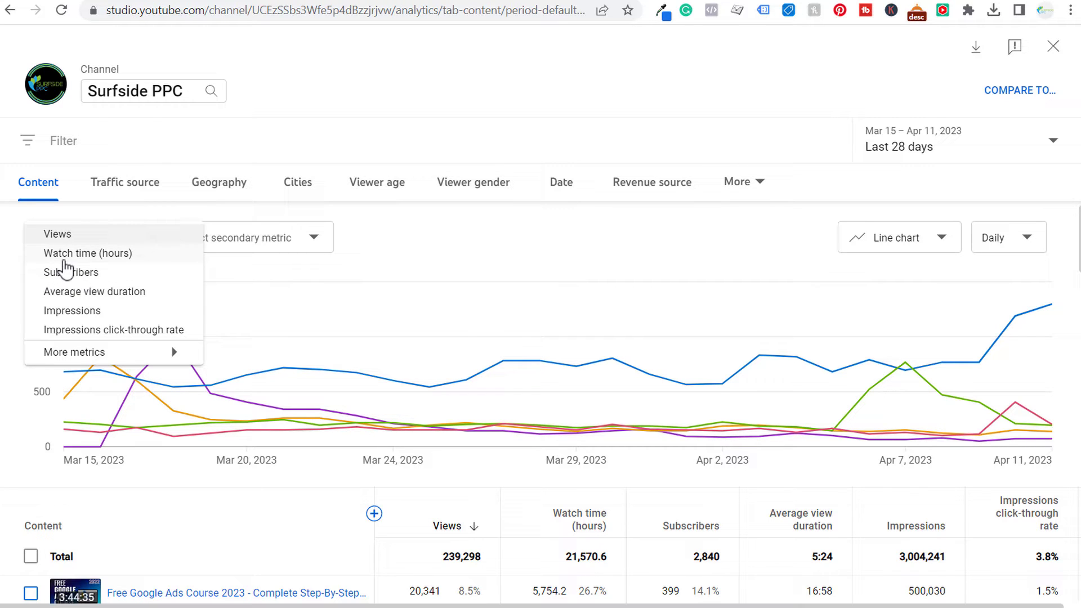
click(420, 234)
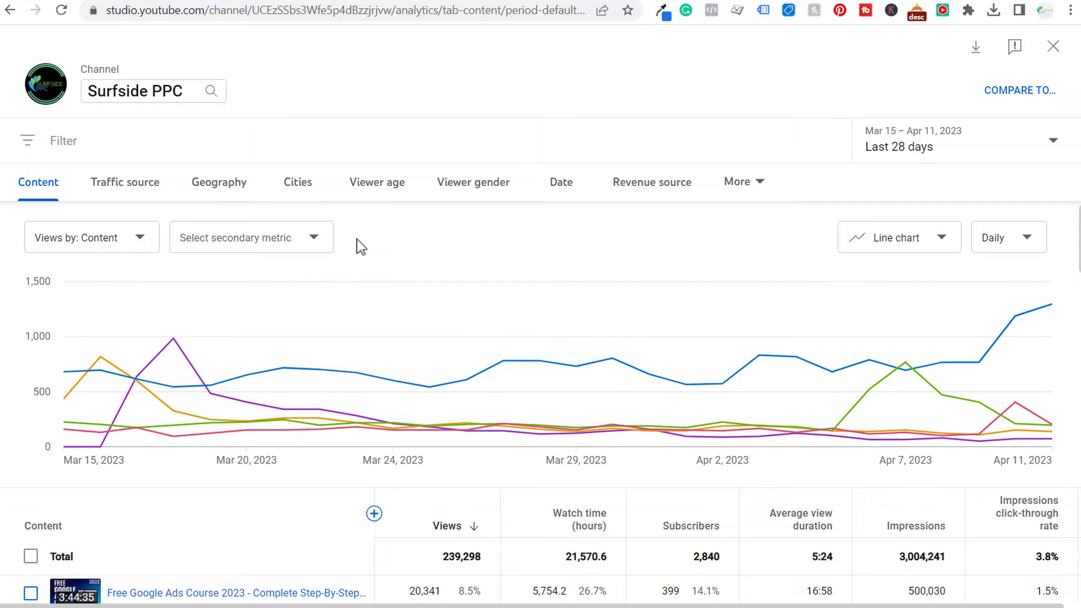
click(315, 241)
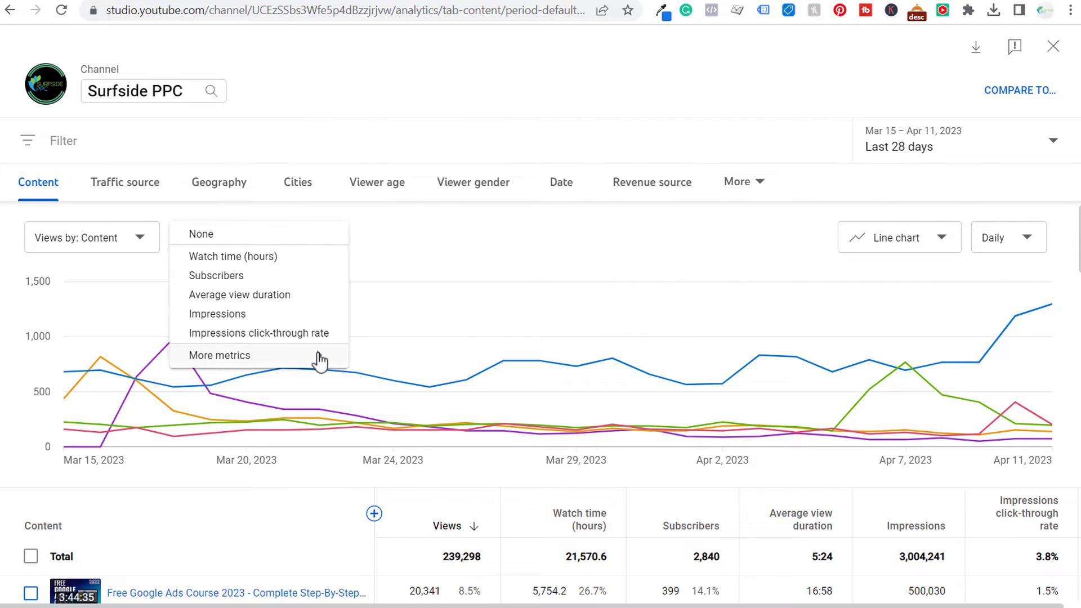
click(315, 356)
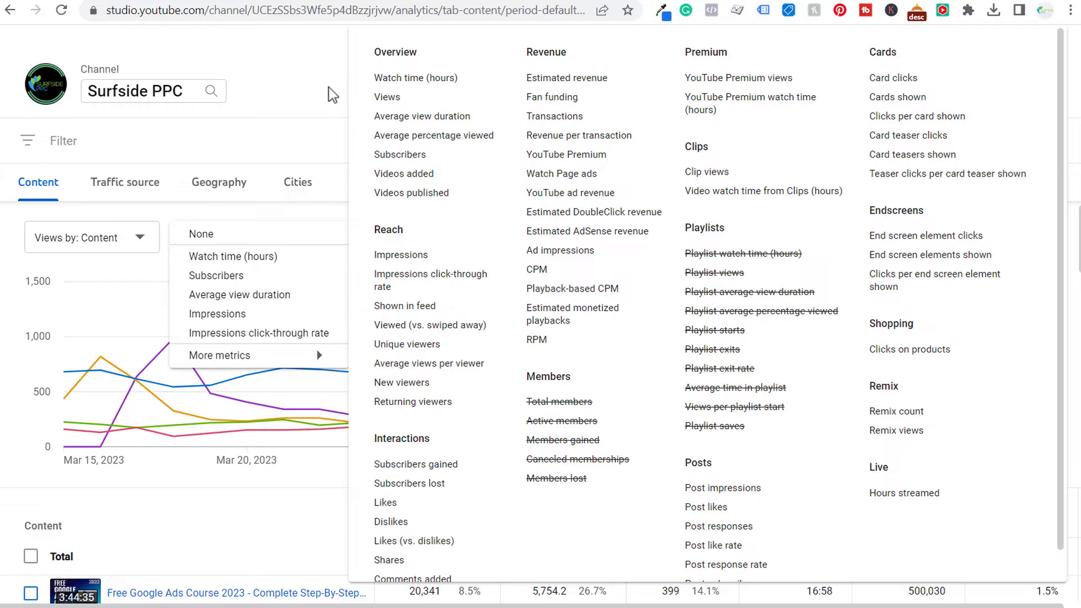
click(398, 68)
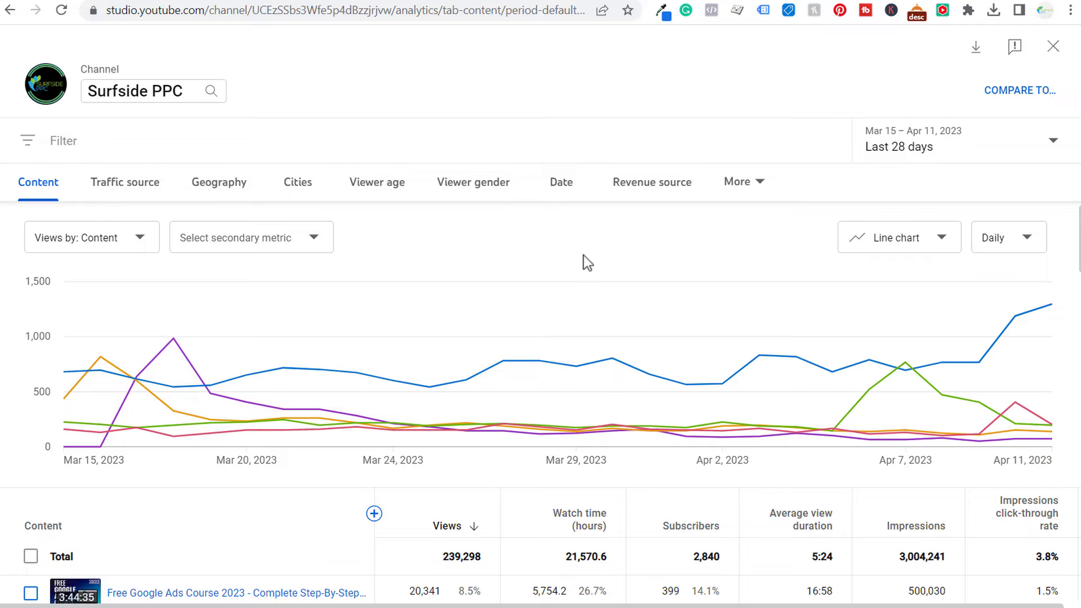
Review the impressions of the Free Google Ads Course 2023 video in the content table, and close the advanced report.
scroll(614, 383, down, 6)
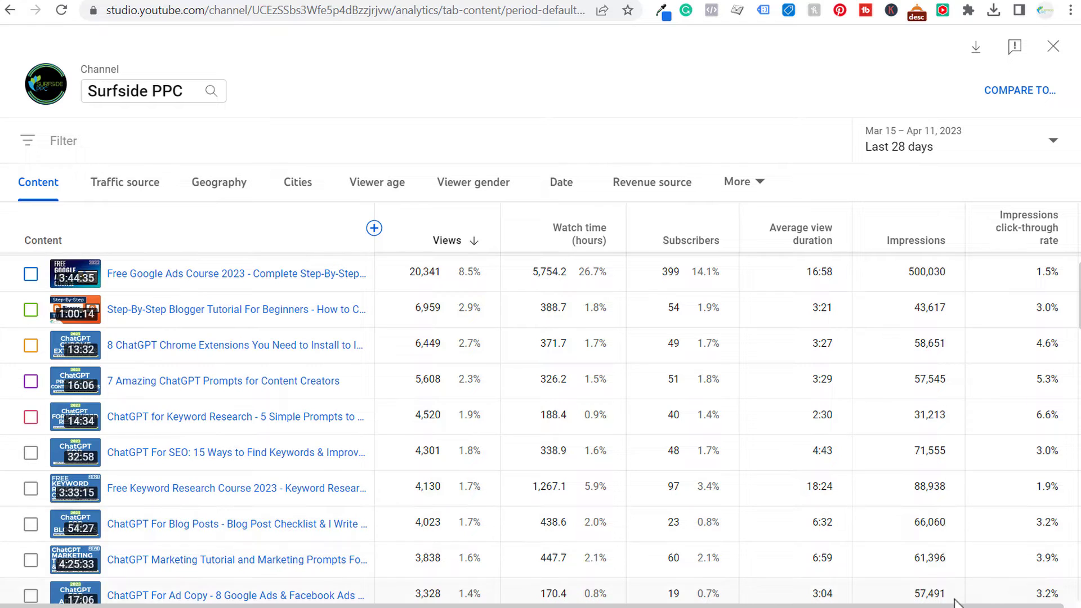
scroll(937, 308, up, 1)
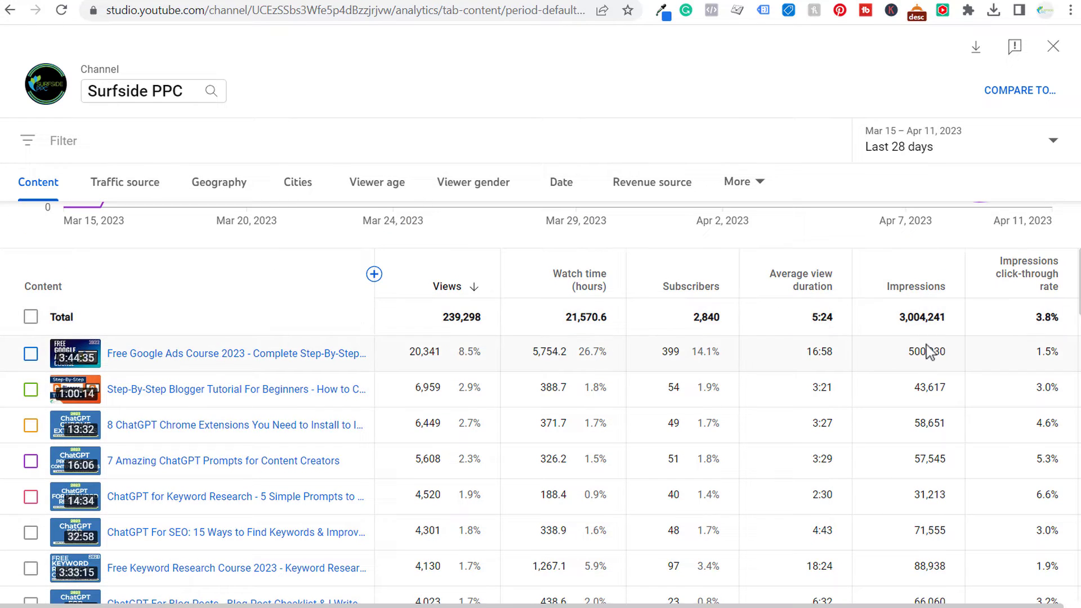
mouse_move(140, 363)
drag(945, 348, 892, 350)
click(944, 351)
mouse_move(192, 358)
click(1053, 47)
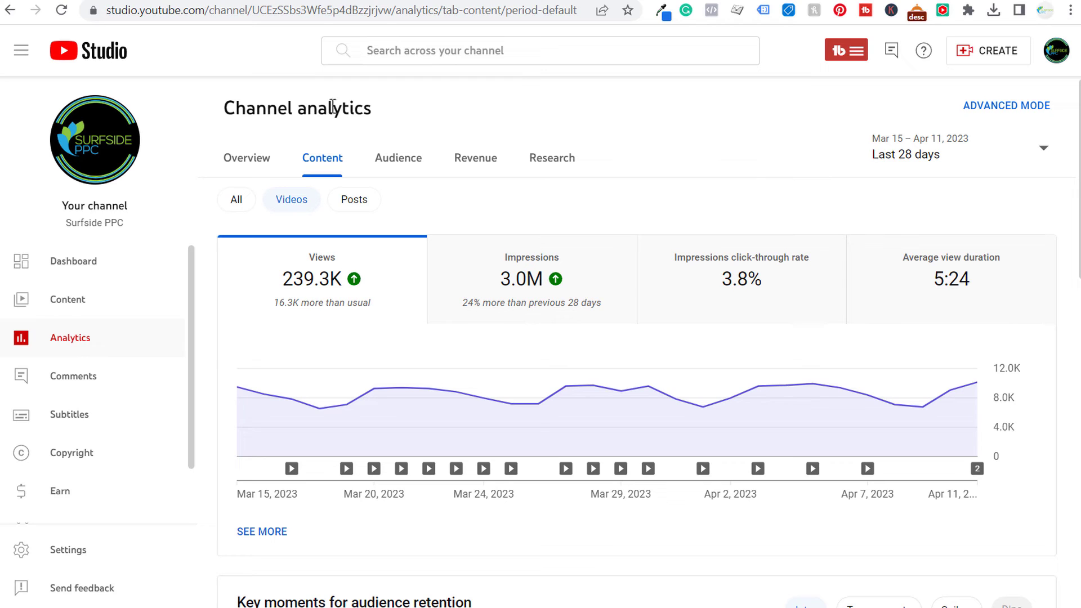
Open the Research report, read its description and show the viewers' searches.
click(563, 167)
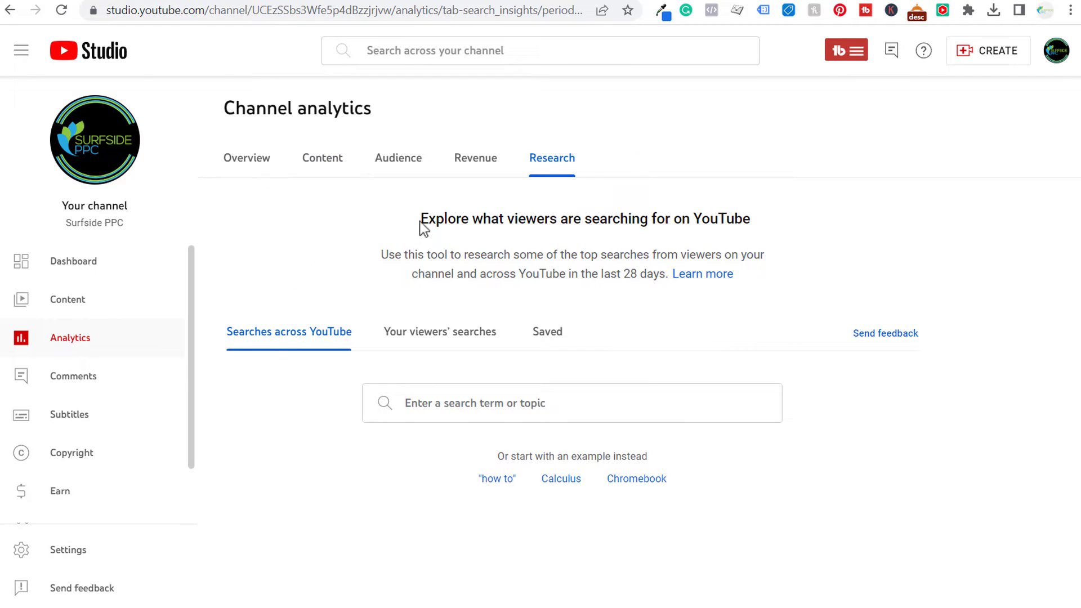
drag(423, 218, 585, 218)
click(592, 218)
drag(447, 254, 543, 279)
click(641, 298)
click(403, 337)
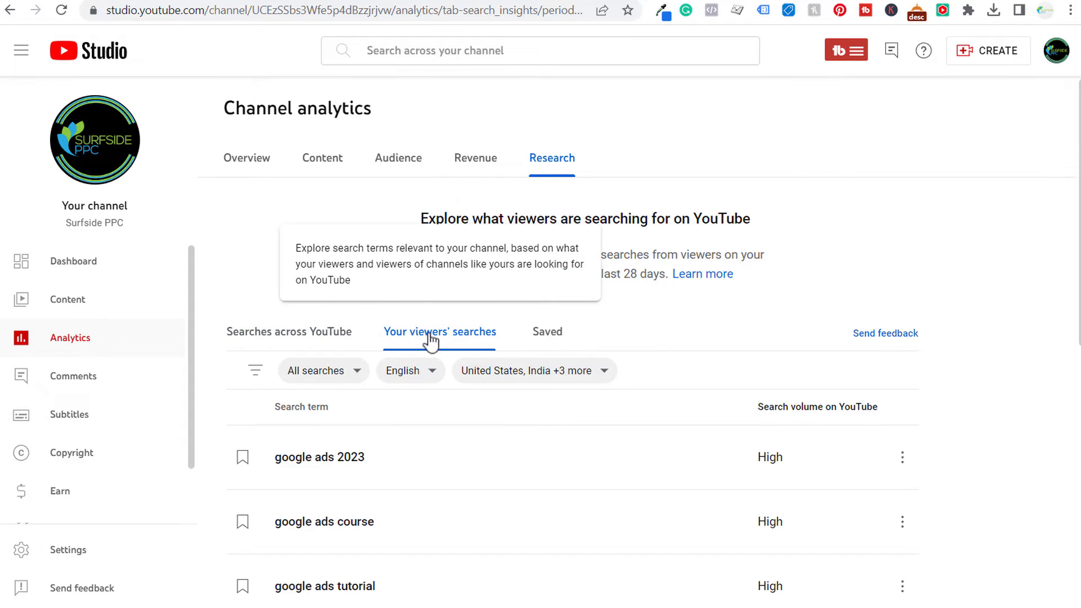
Examine the first page of viewers' search terms and their search volume on YouTube.
scroll(970, 186, down, 2)
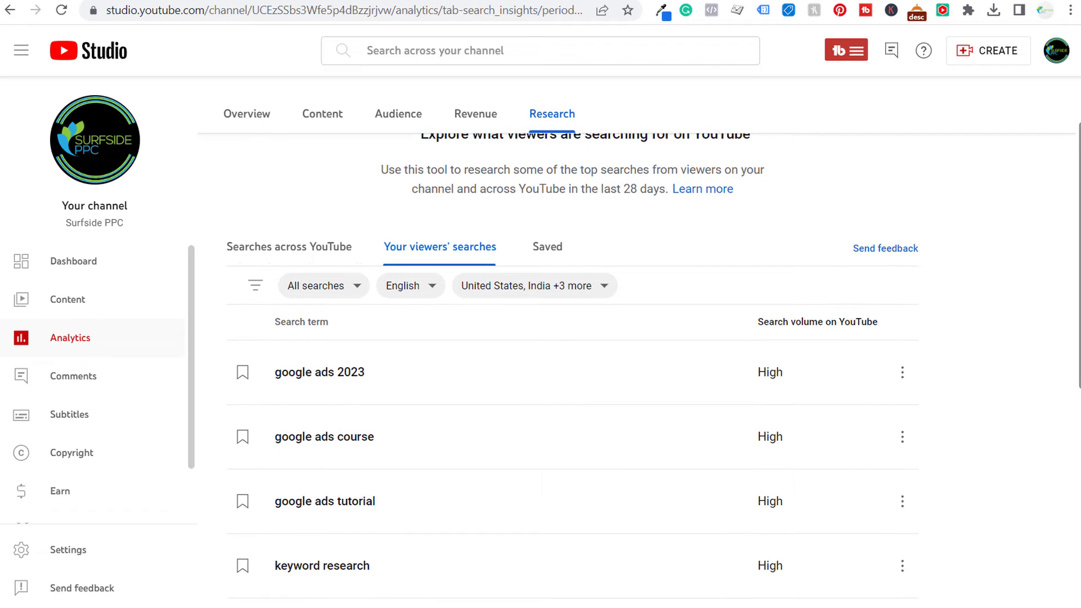
scroll(573, 366, down, 1)
scroll(439, 405, down, 2)
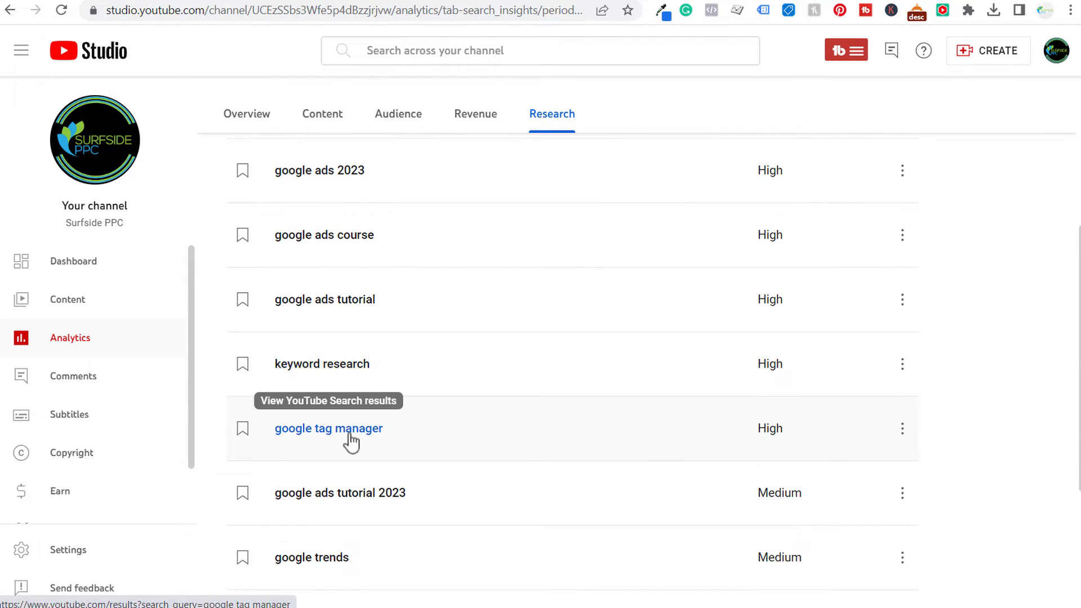
scroll(957, 239, down, 1)
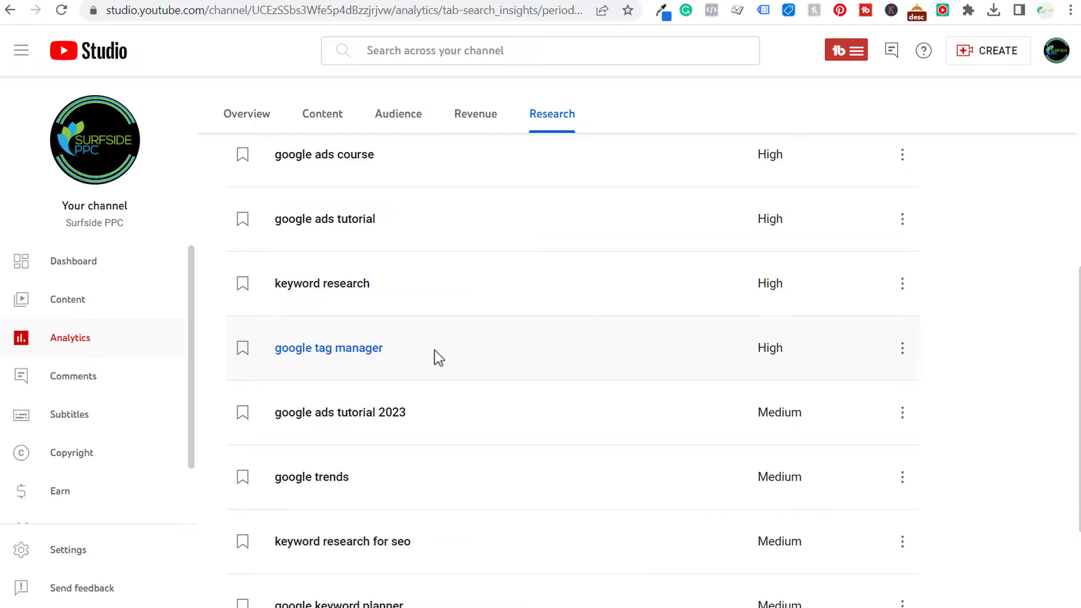
scroll(458, 169, up, 1)
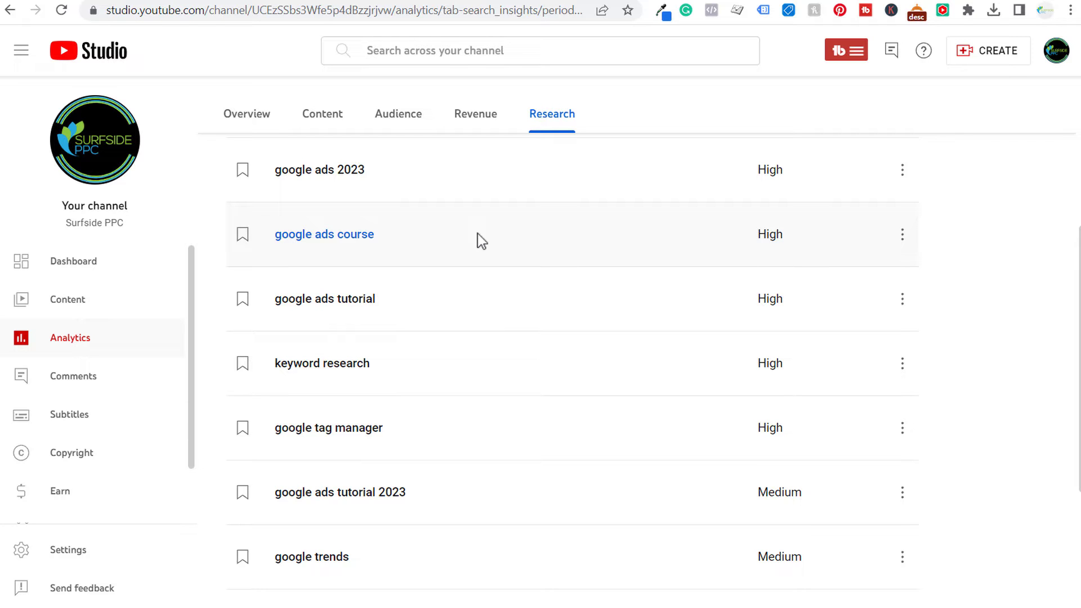
scroll(477, 233, down, 3)
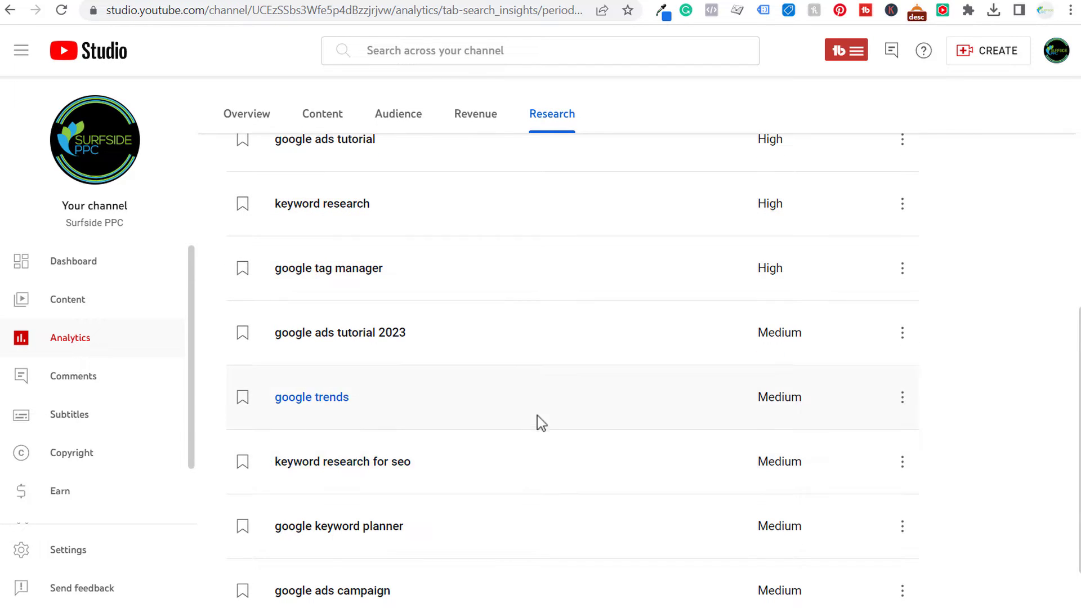
scroll(535, 423, down, 1)
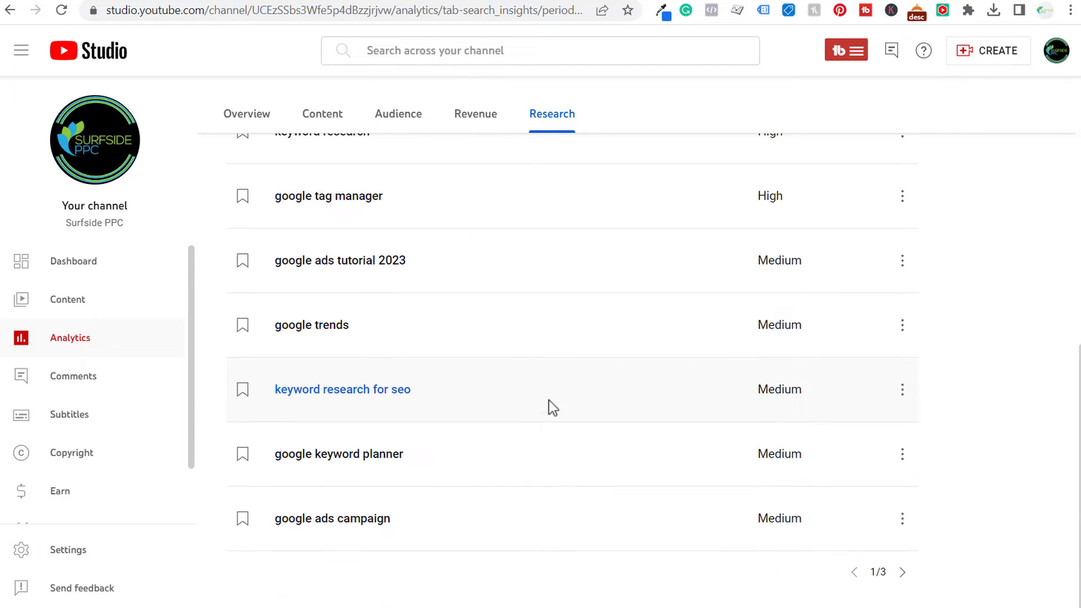
Go to page 2 of the viewers' searches and review its search terms and volumes.
click(903, 572)
scroll(549, 229, up, 3)
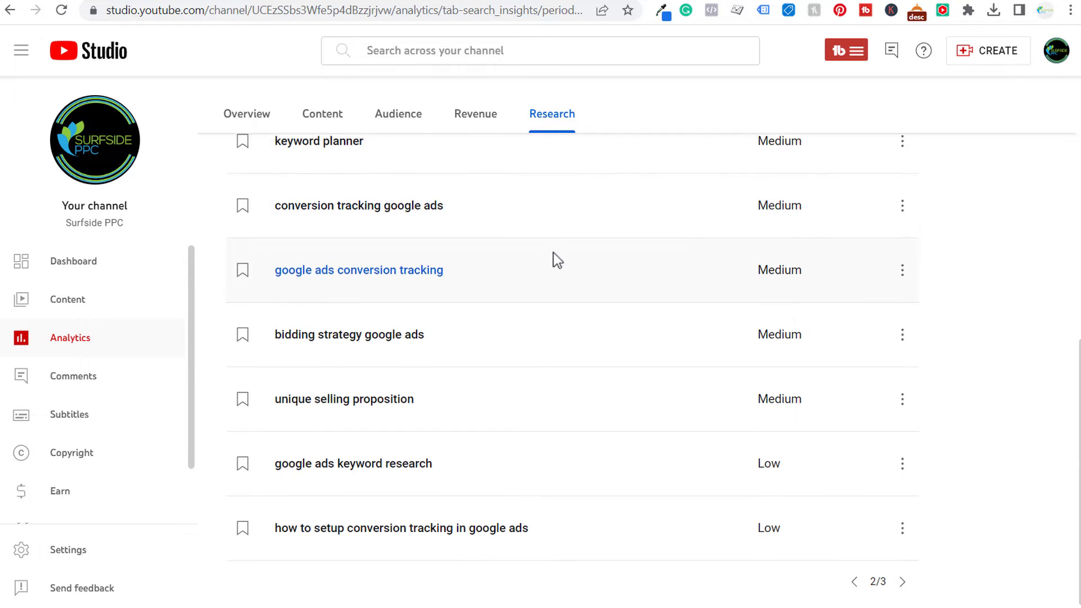
scroll(552, 192, up, 1)
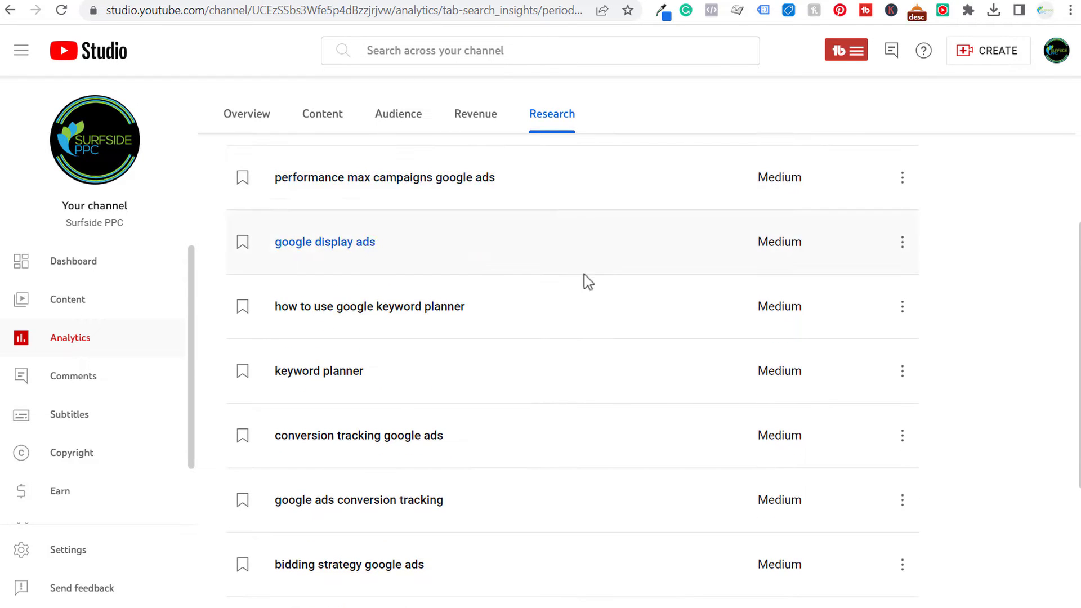
scroll(584, 193, up, 2)
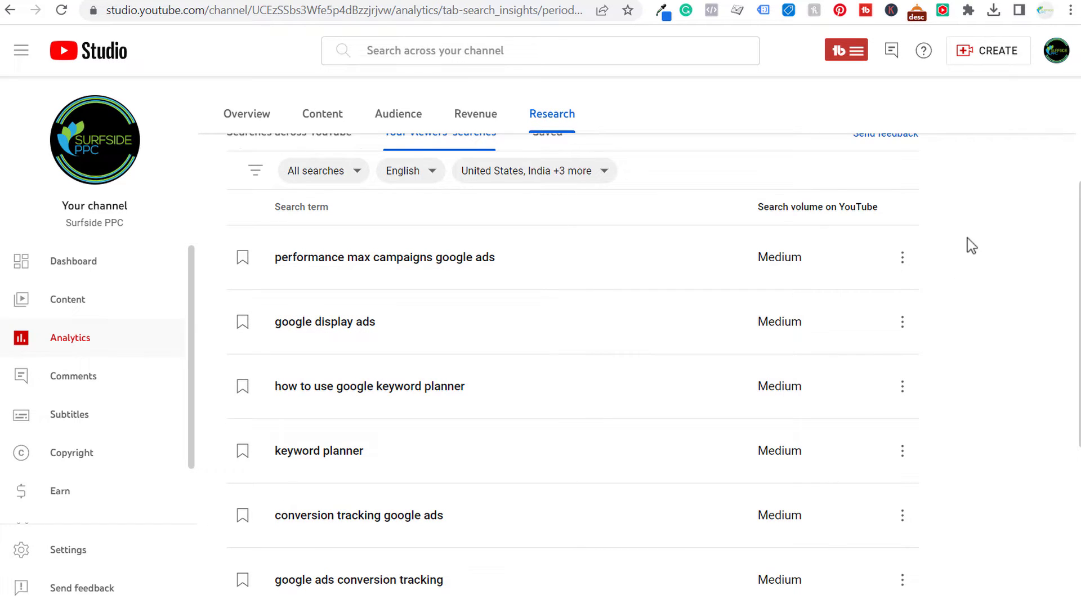
scroll(1005, 242, down, 3)
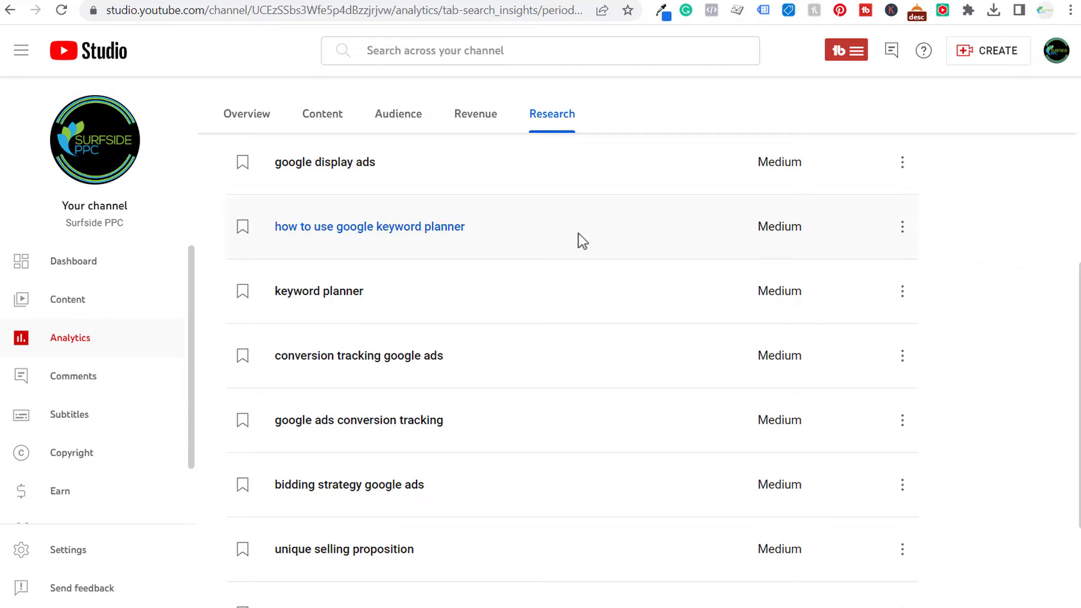
scroll(577, 196, down, 3)
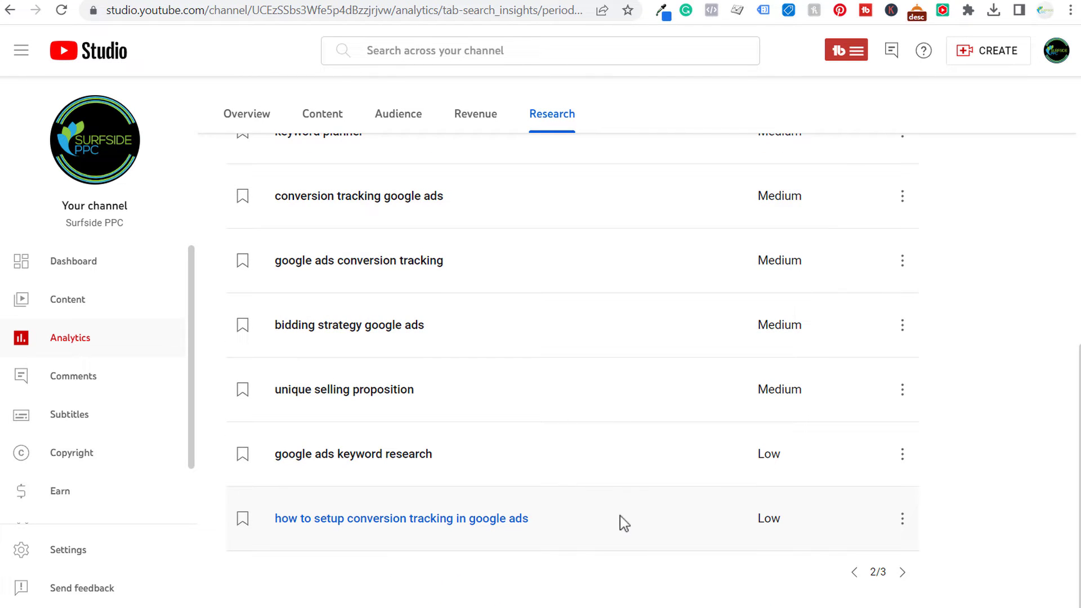
Go to page 3 of the viewers' searches and review its terms back up to the list's start.
click(903, 572)
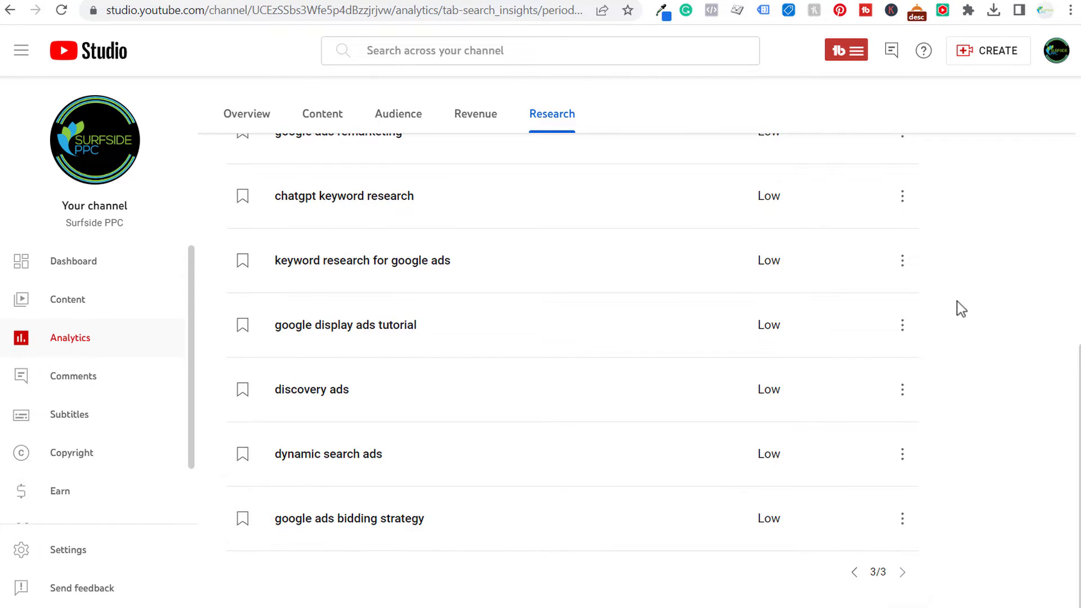
scroll(645, 444, up, 3)
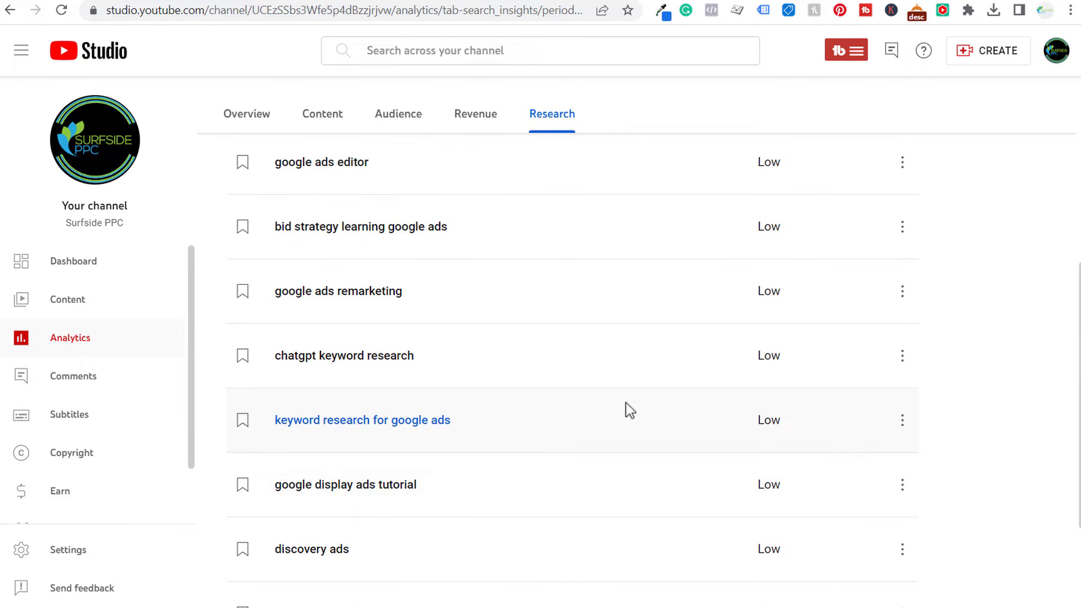
scroll(606, 299, up, 3)
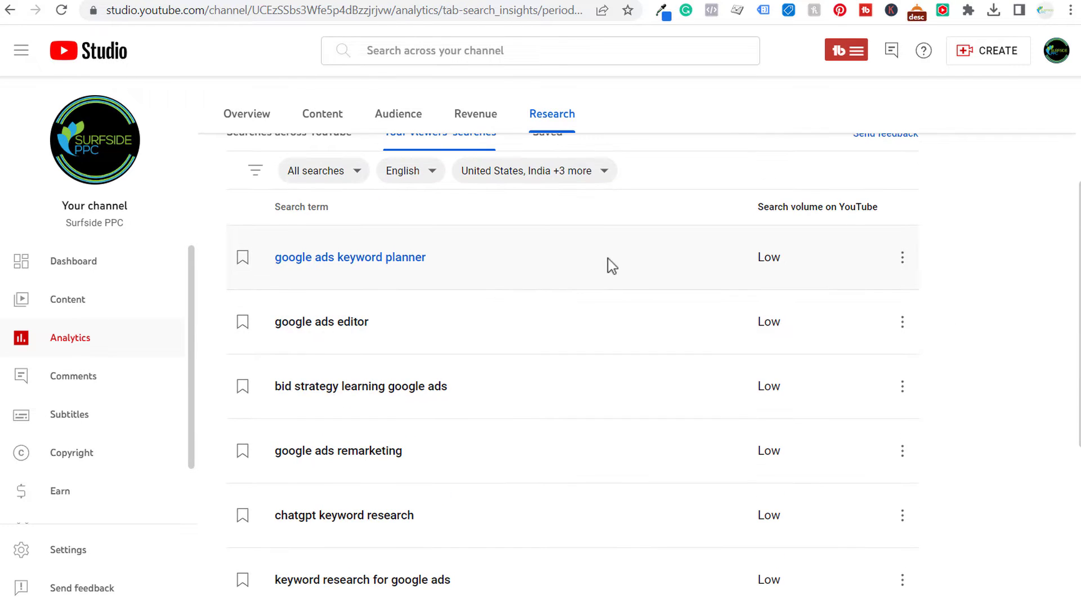
scroll(612, 265, up, 2)
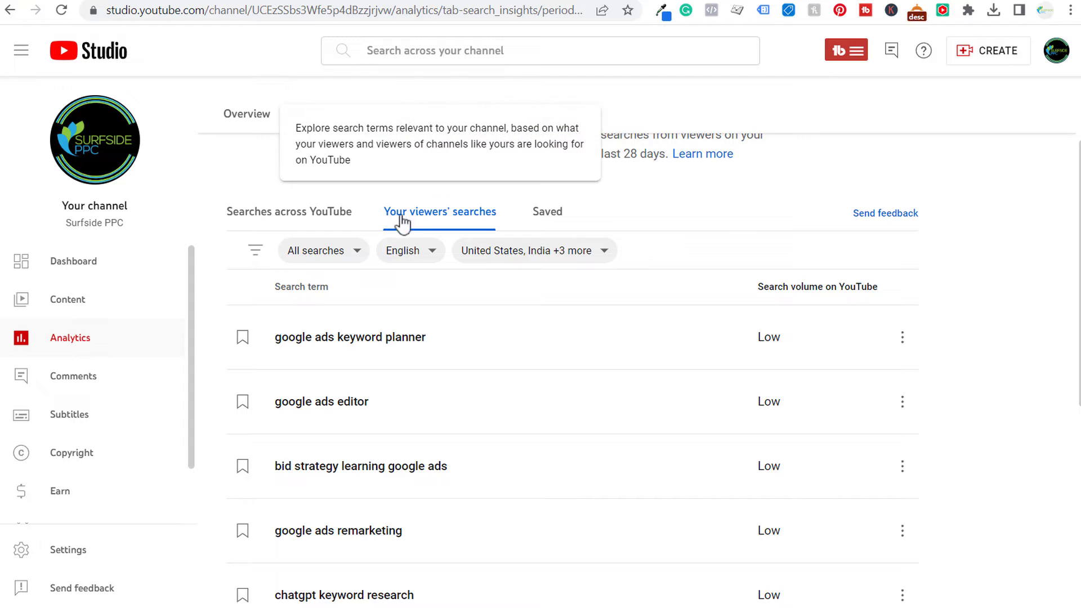
View the available actions for the search term "google ads keyword planner" and dismiss them.
click(902, 338)
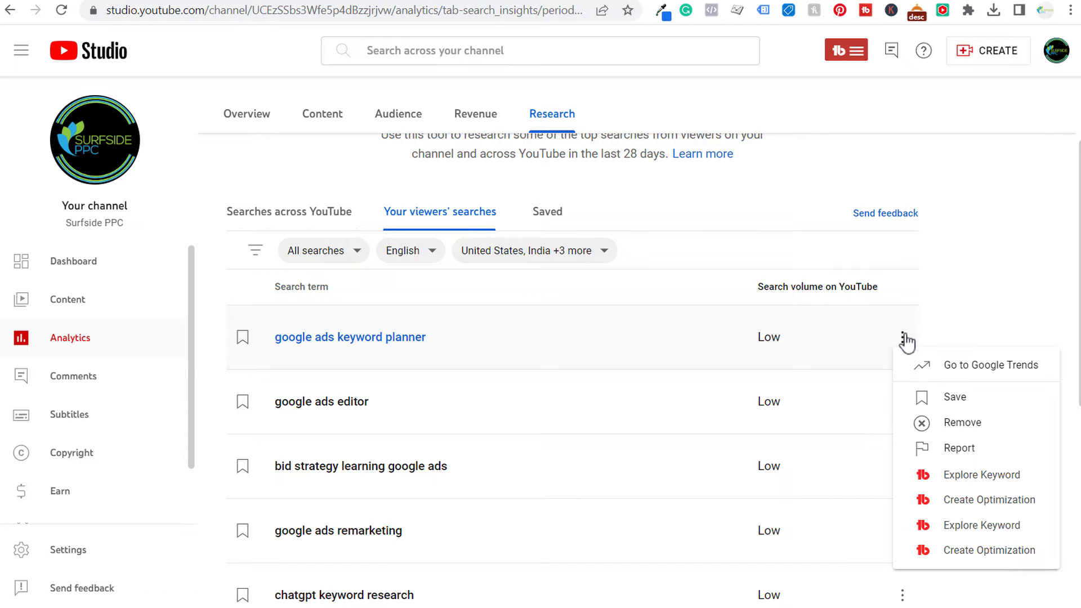
click(966, 289)
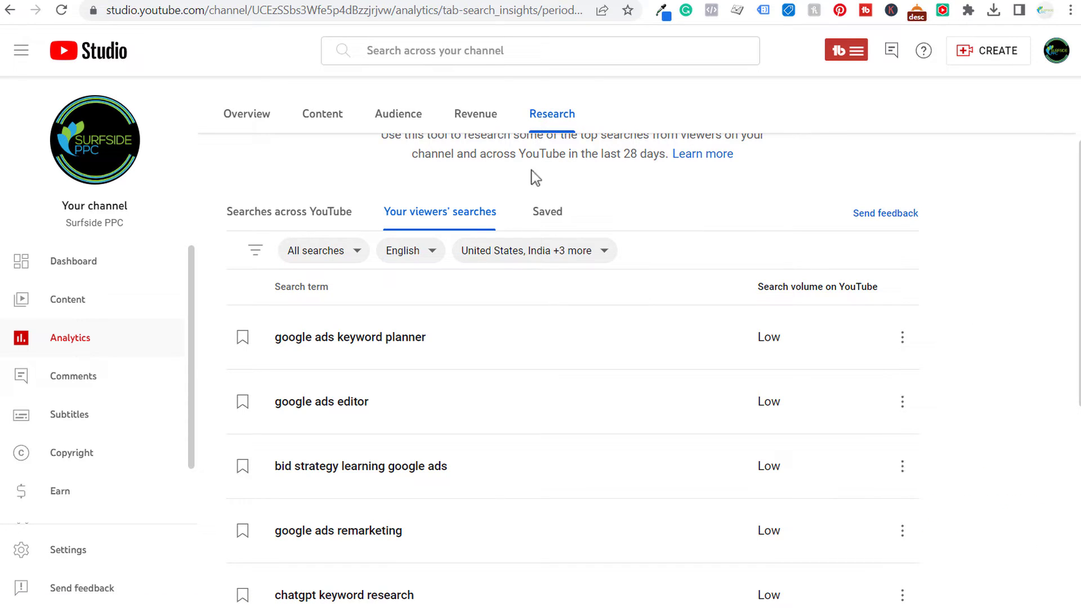
Search across YouTube for "facebook ads" and review the first page of search terms and volumes.
click(304, 213)
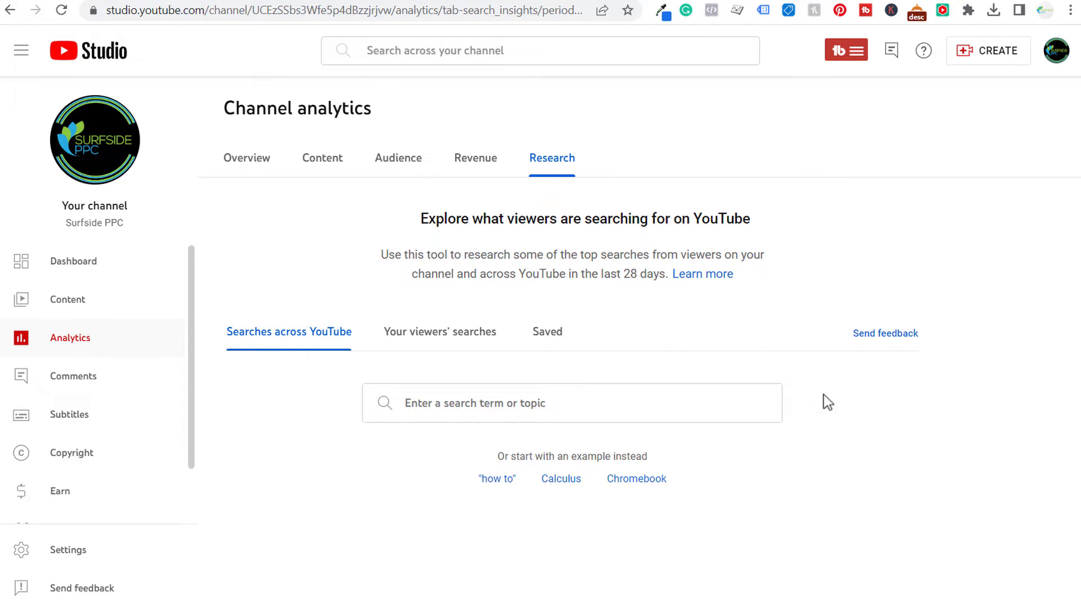
click(518, 404)
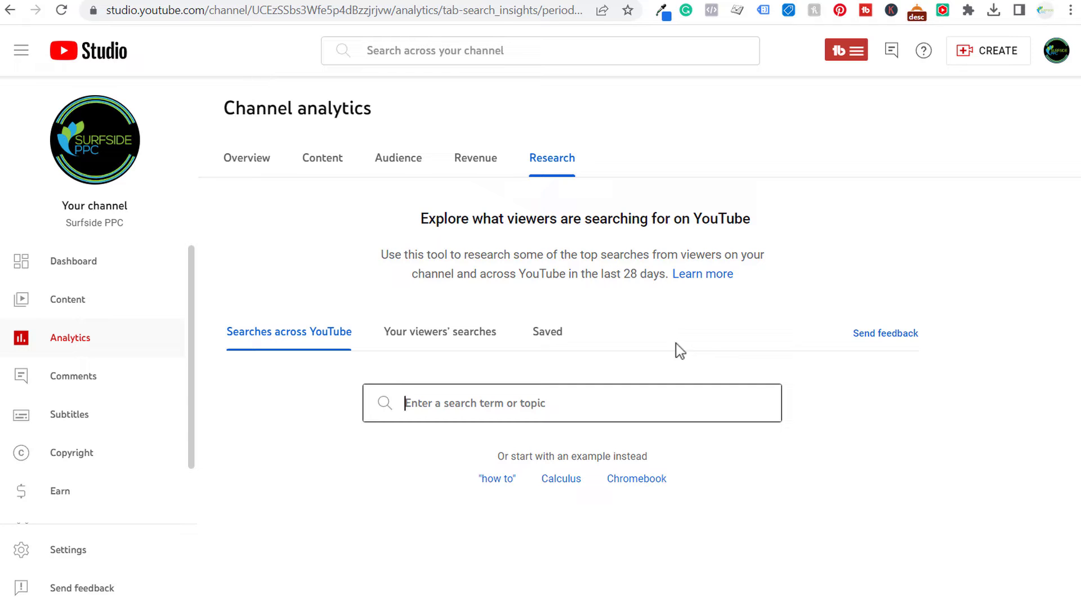
text(facebook ads)
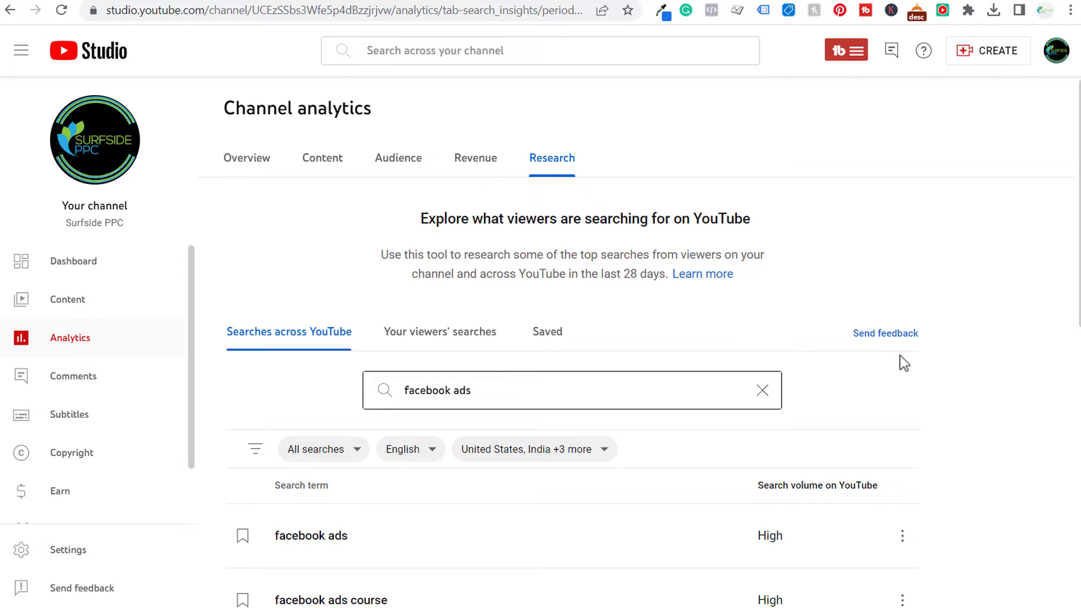
scroll(956, 309, down, 8)
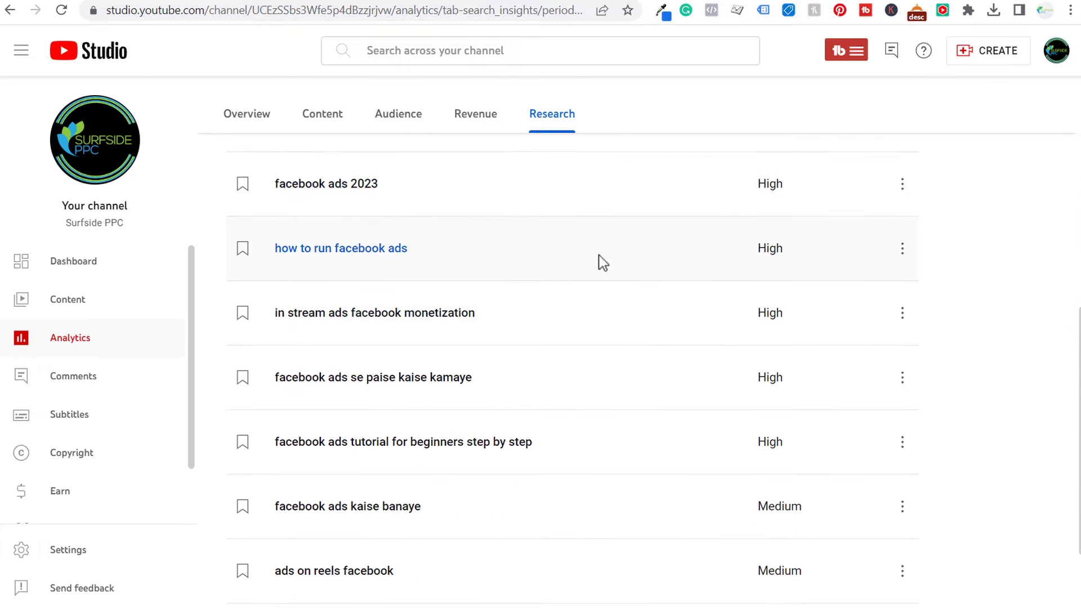
scroll(599, 260, down, 2)
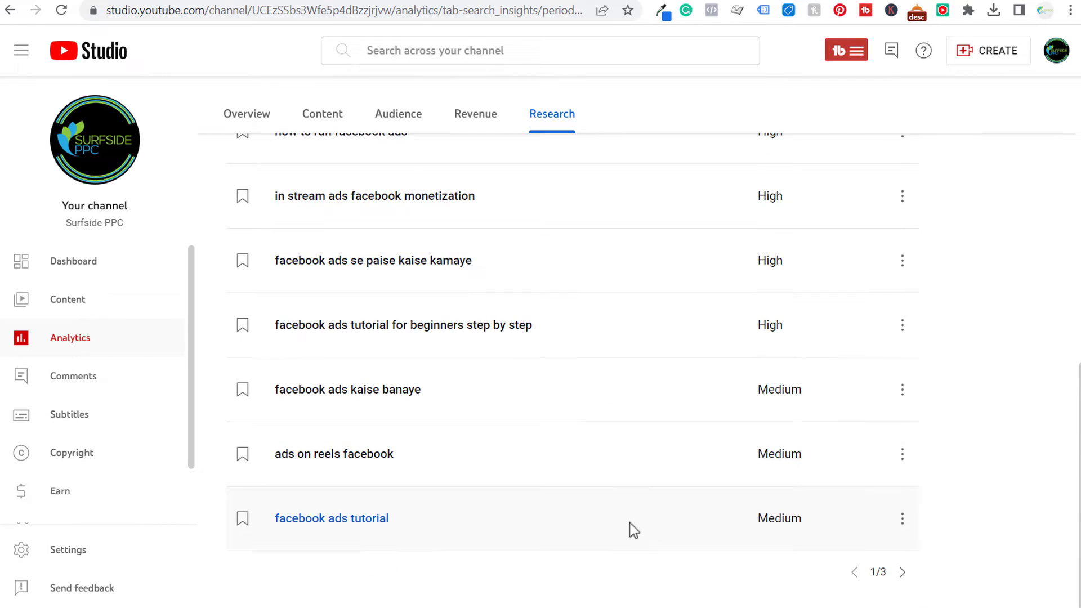
Go to page 2 of the "facebook ads" results and review its search terms and volumes.
click(903, 573)
scroll(647, 316, up, 4)
scroll(639, 323, up, 3)
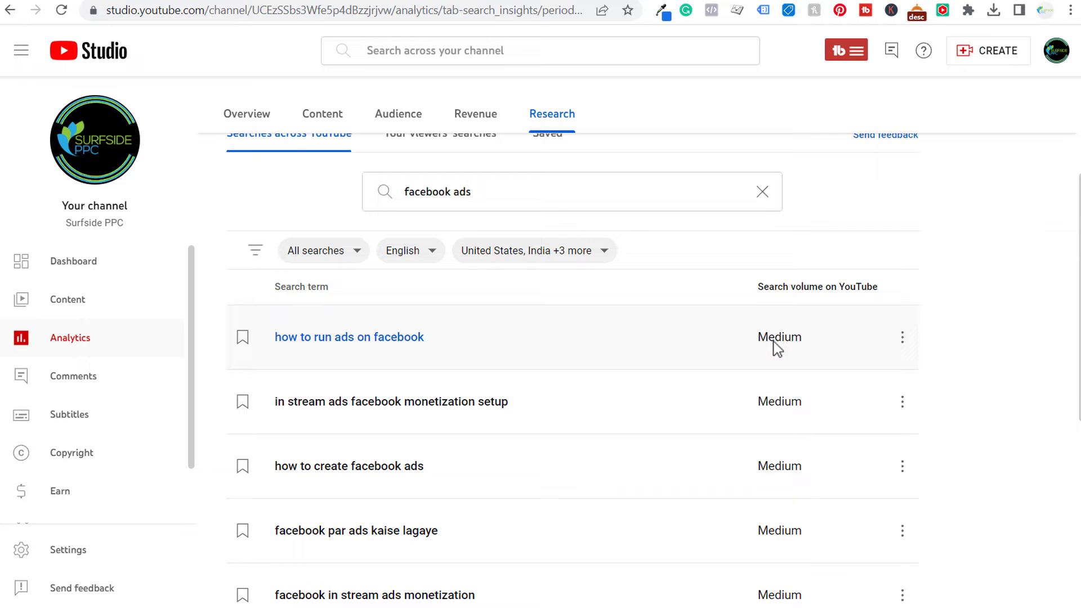
scroll(887, 358, down, 4)
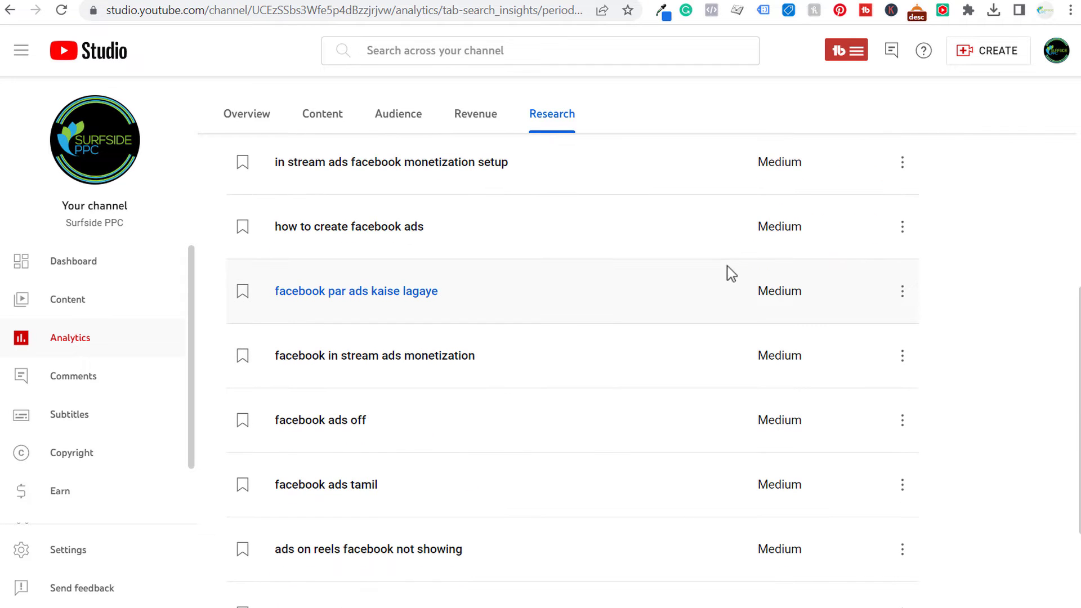
scroll(614, 304, down, 1)
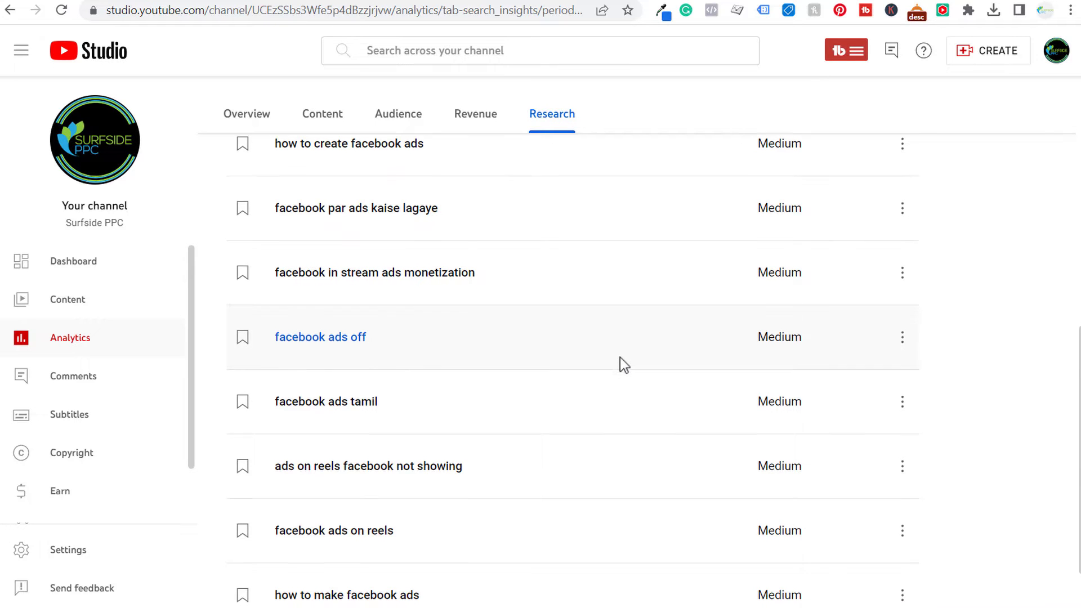
scroll(620, 357, down, 1)
Go to page 3 of the "facebook ads" results and review its terms back up to the list's start.
click(902, 572)
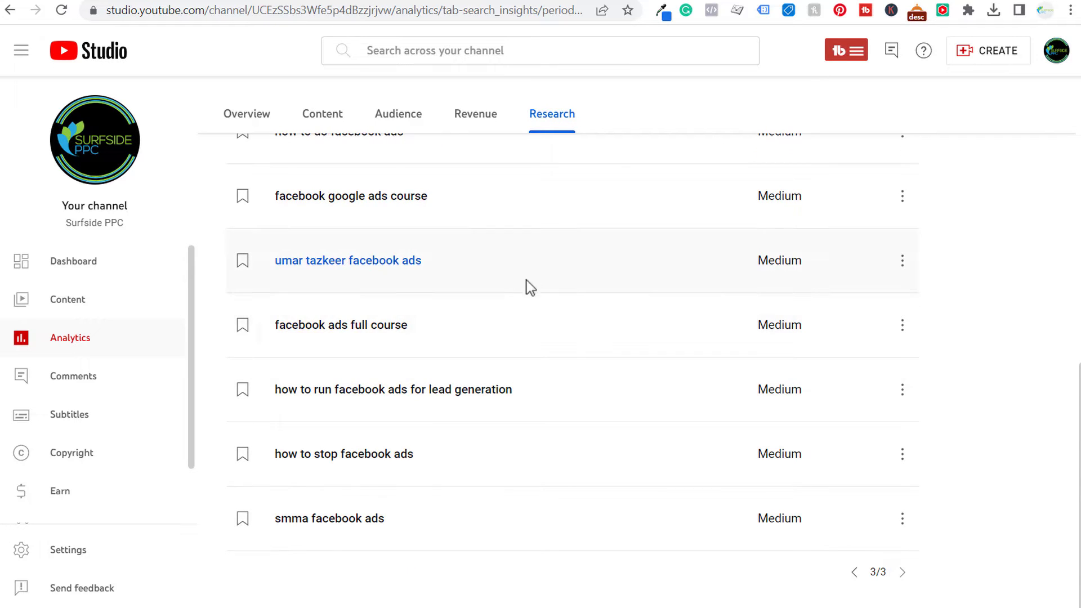
scroll(587, 377, up, 2)
scroll(587, 377, up, 2)
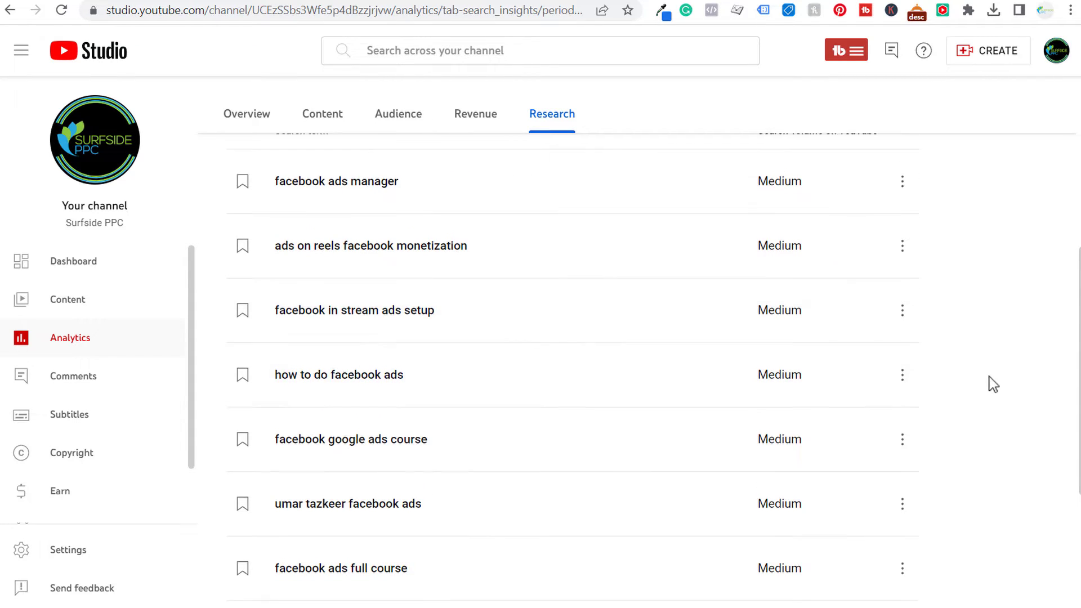
scroll(989, 380, up, 2)
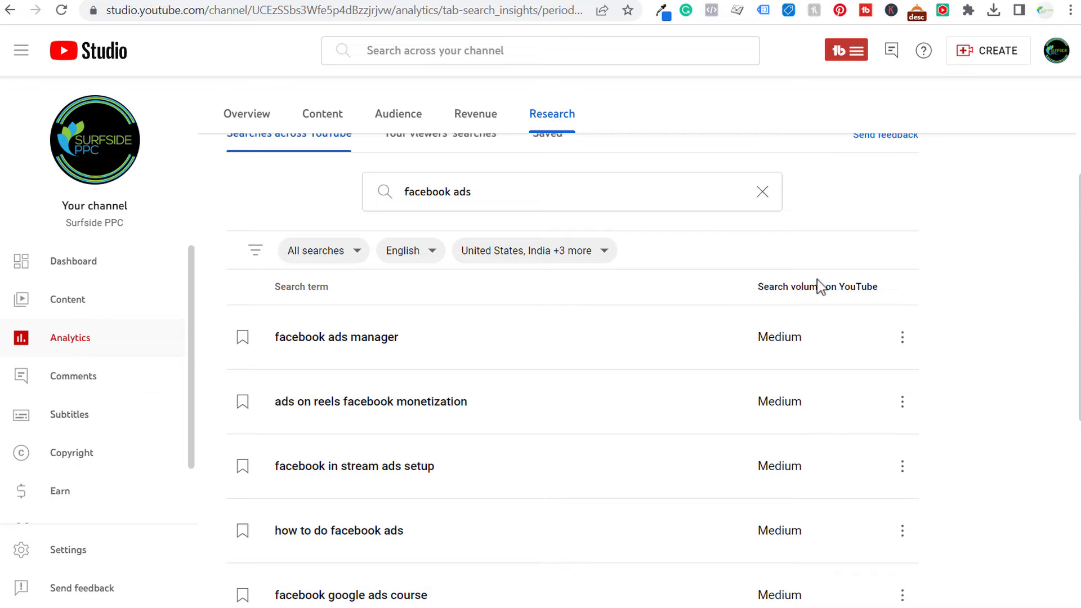
scroll(819, 285, up, 3)
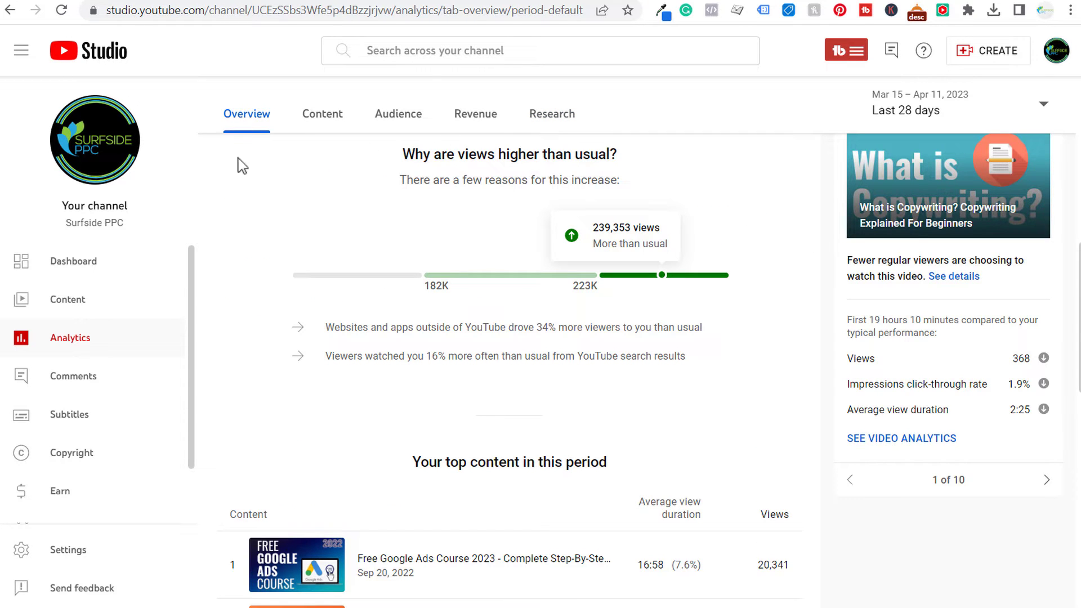
In the Overview report, highlight and read the heading and listed reasons explaining why views are higher than usual.
drag(403, 153, 621, 160)
click(659, 160)
drag(406, 179, 605, 180)
click(660, 181)
drag(326, 328, 613, 333)
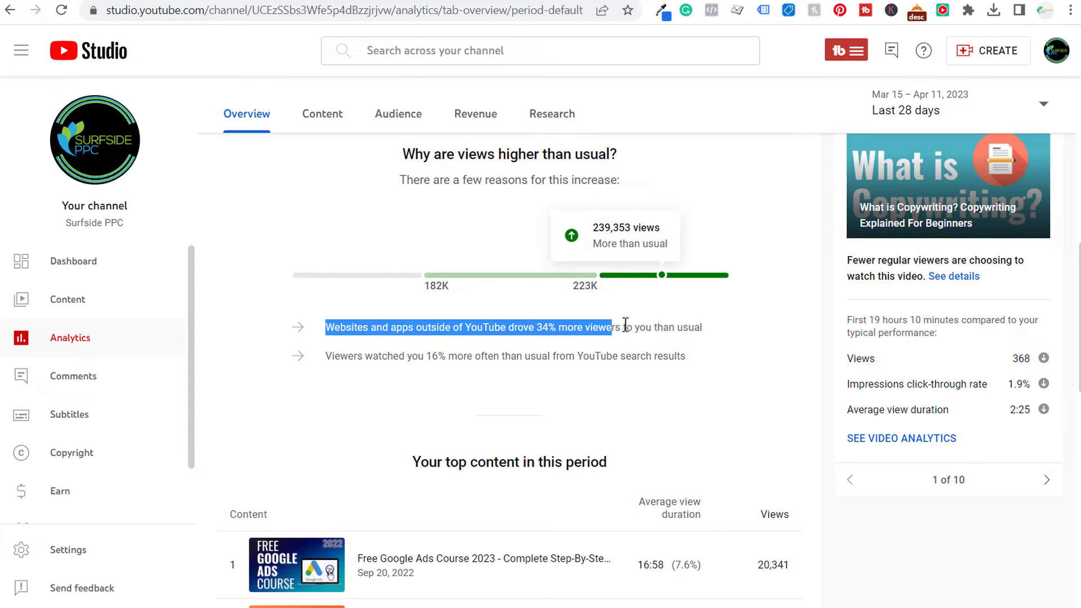
drag(325, 357, 683, 355)
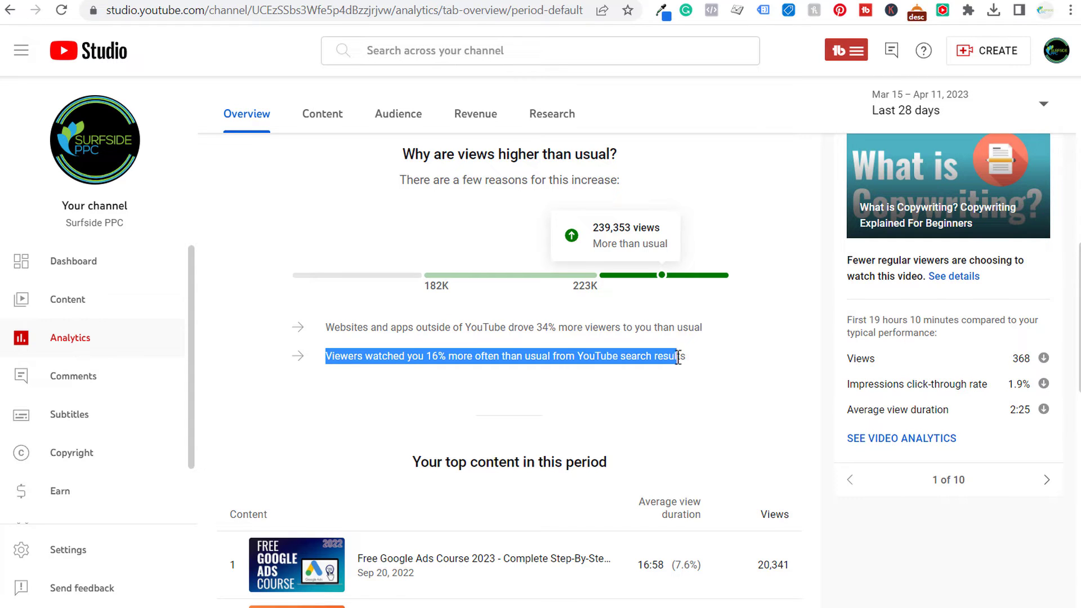
click(738, 356)
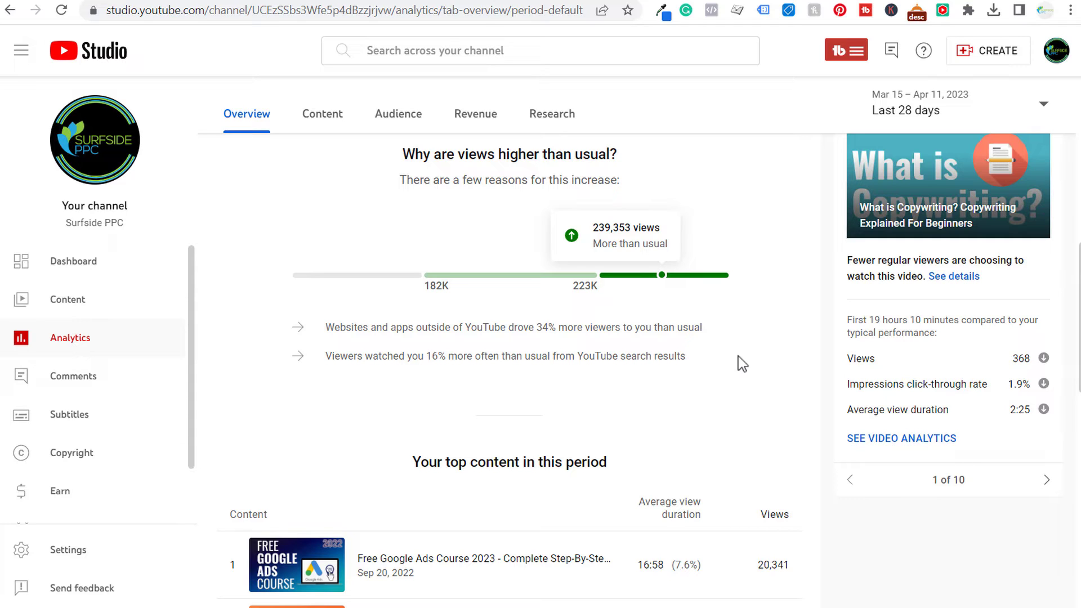
Examine the Overview report's ten top videos for the period, comparing their topics, average view durations and views.
scroll(762, 350, down, 4)
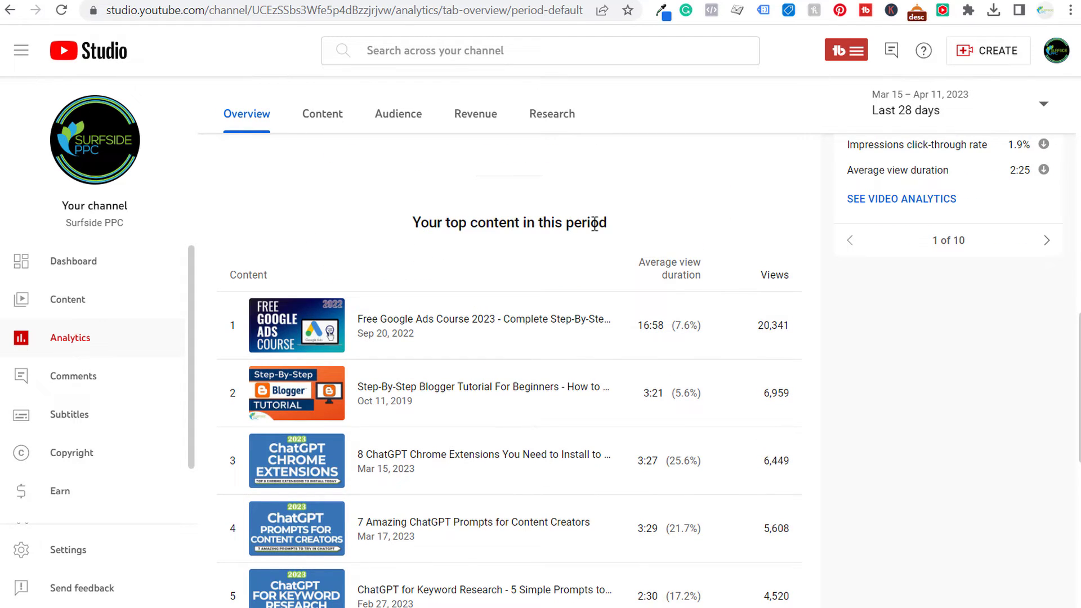
scroll(894, 345, down, 3)
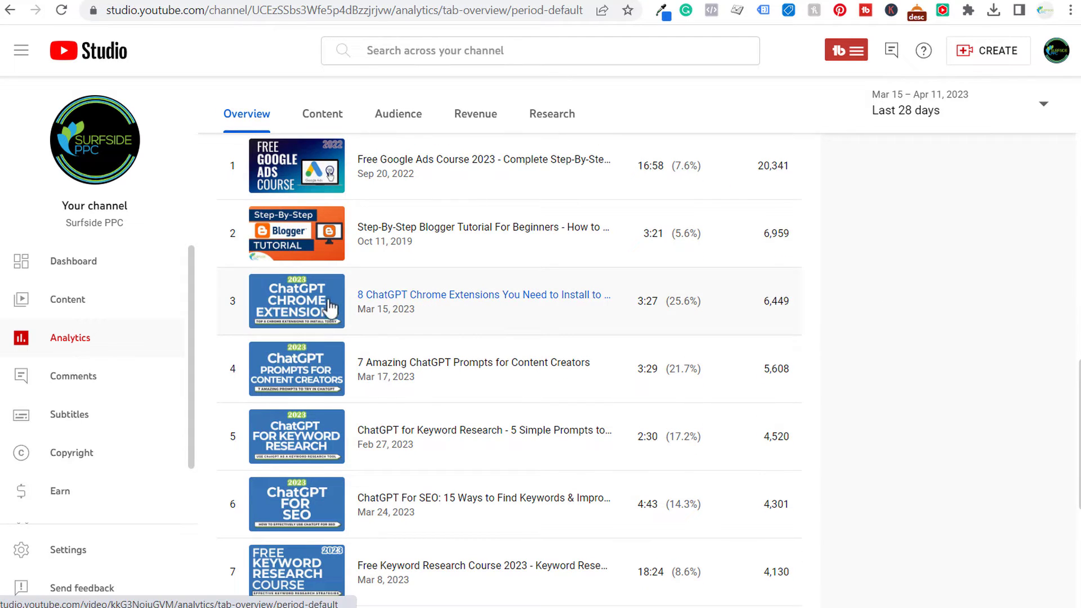
scroll(302, 445, down, 2)
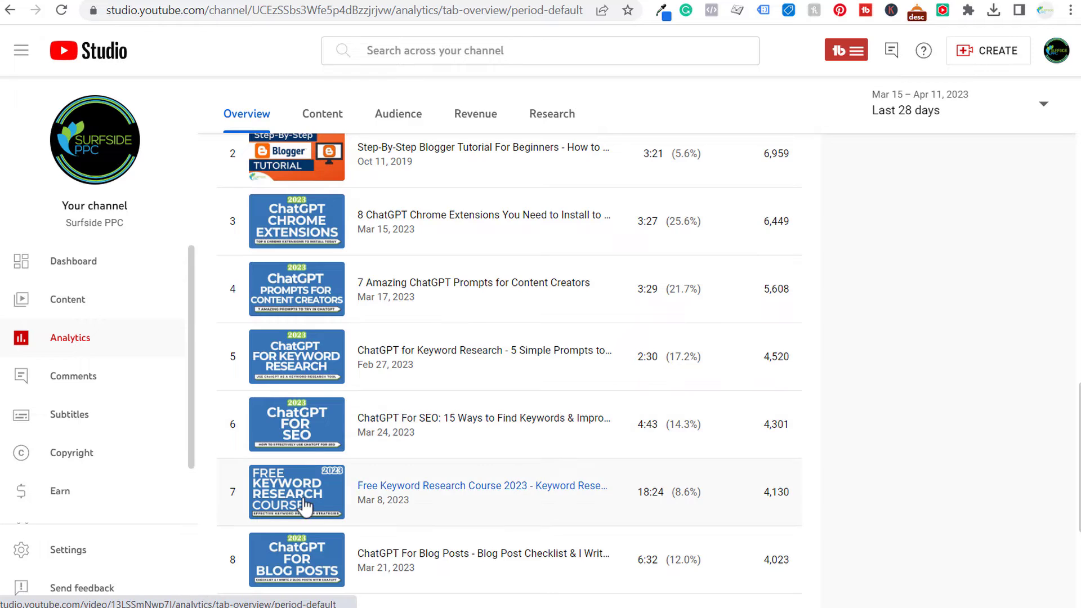
scroll(304, 505, down, 3)
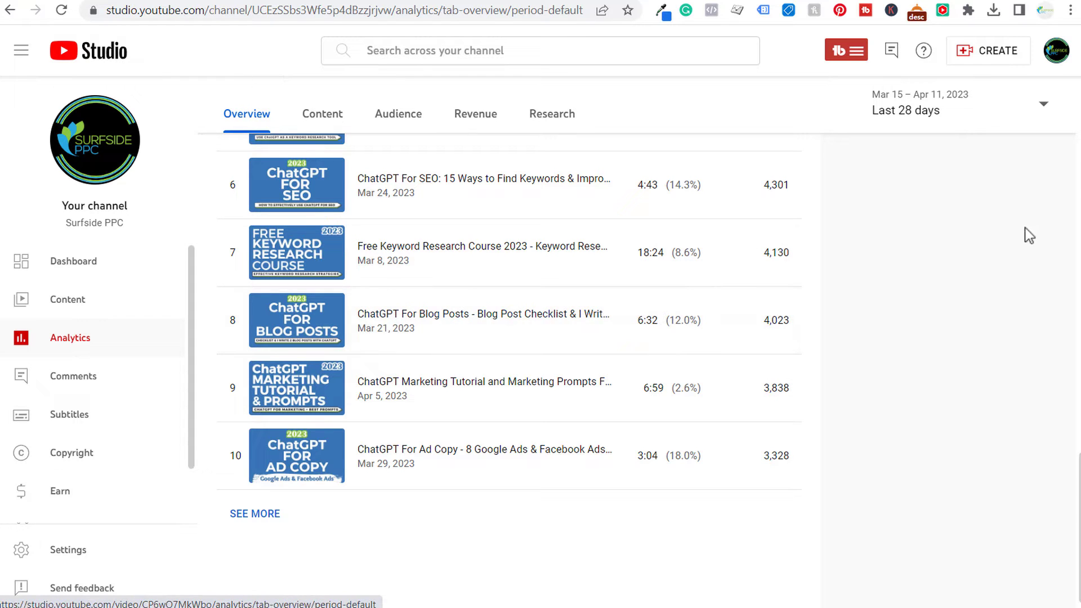
scroll(519, 326, up, 1)
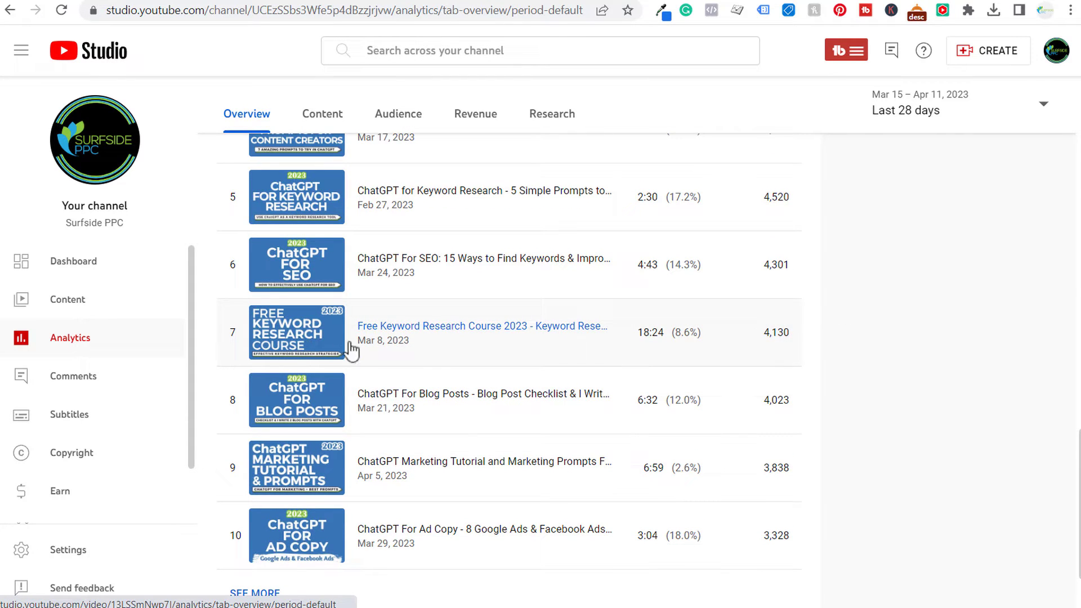
scroll(479, 343, up, 1)
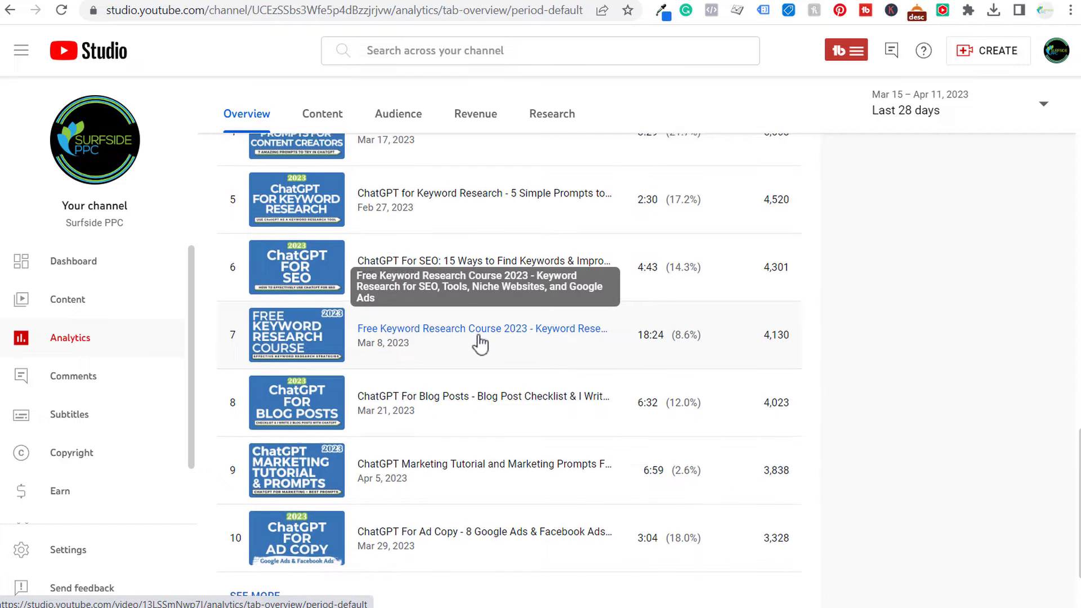
scroll(480, 343, up, 4)
scroll(319, 276, up, 2)
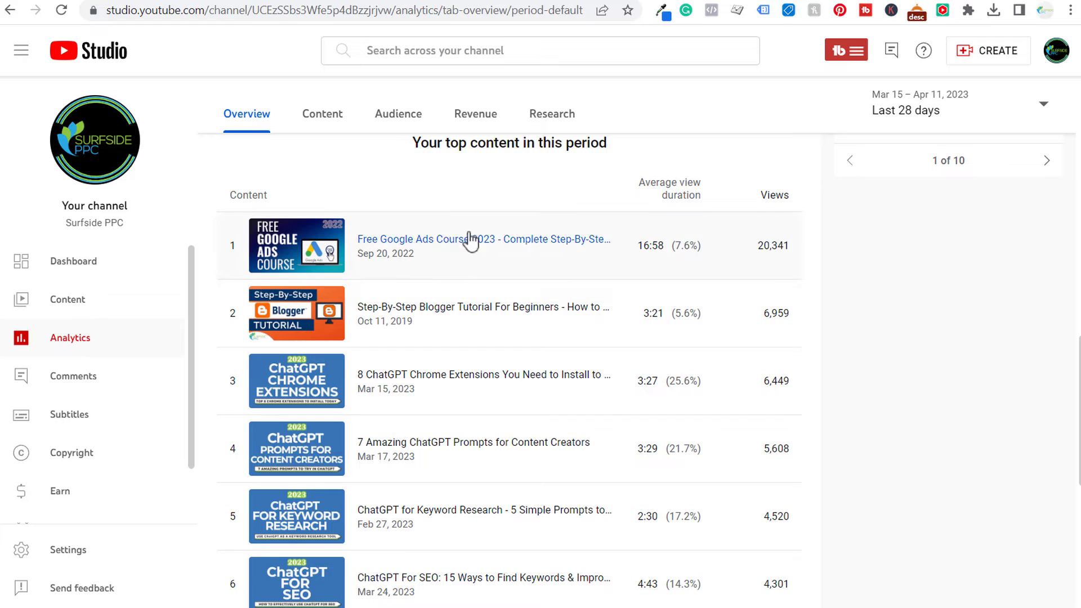
Open the Audience report and go through the channels the audience watches up to page 3.
click(396, 117)
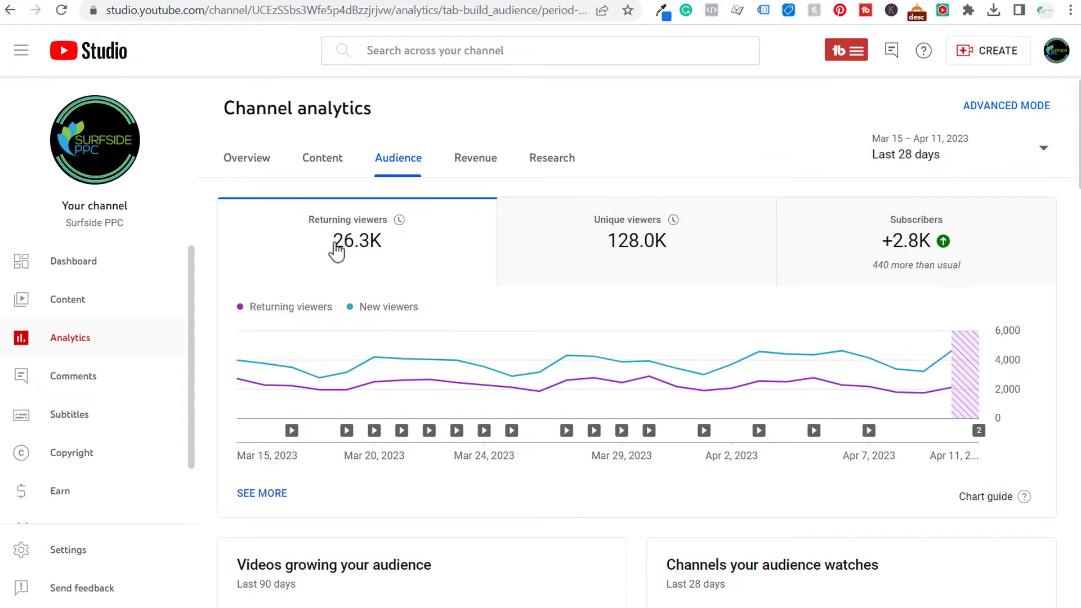
mouse_move(353, 241)
scroll(1077, 141, down, 2)
scroll(642, 343, down, 6)
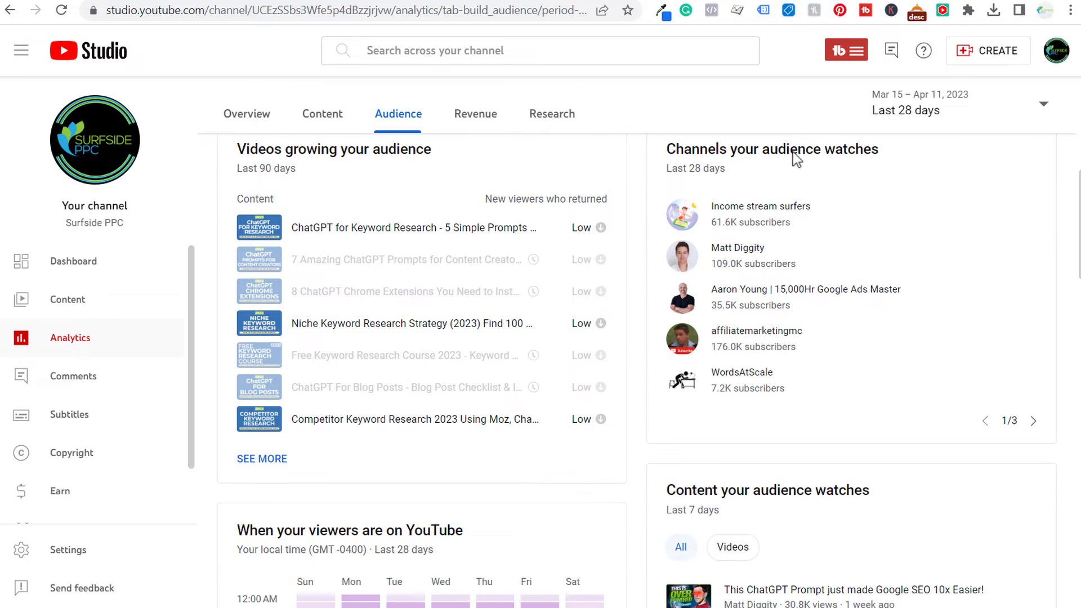
click(1035, 423)
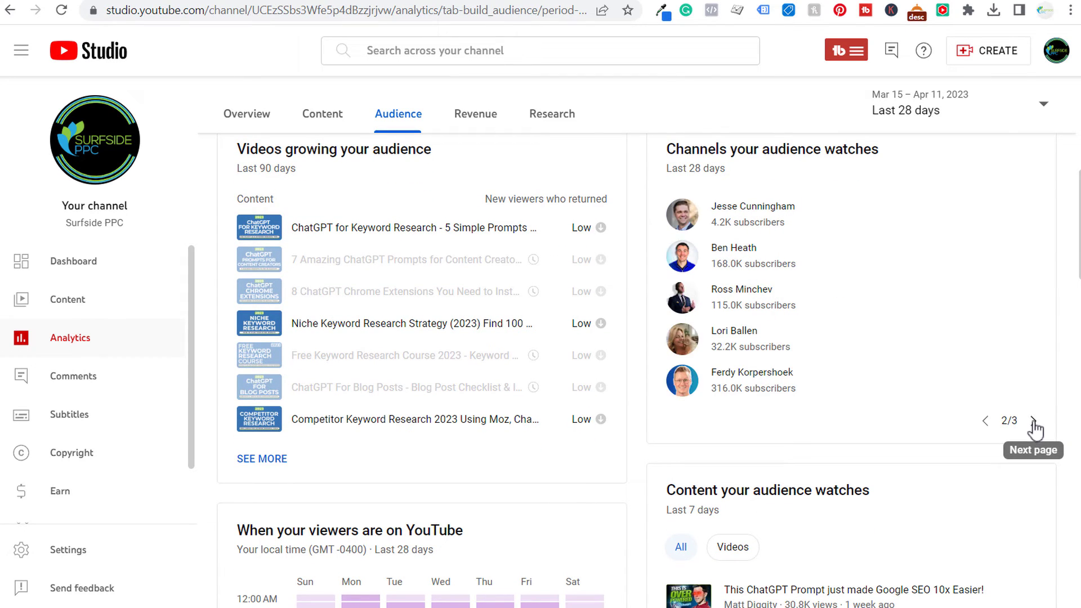
click(1035, 427)
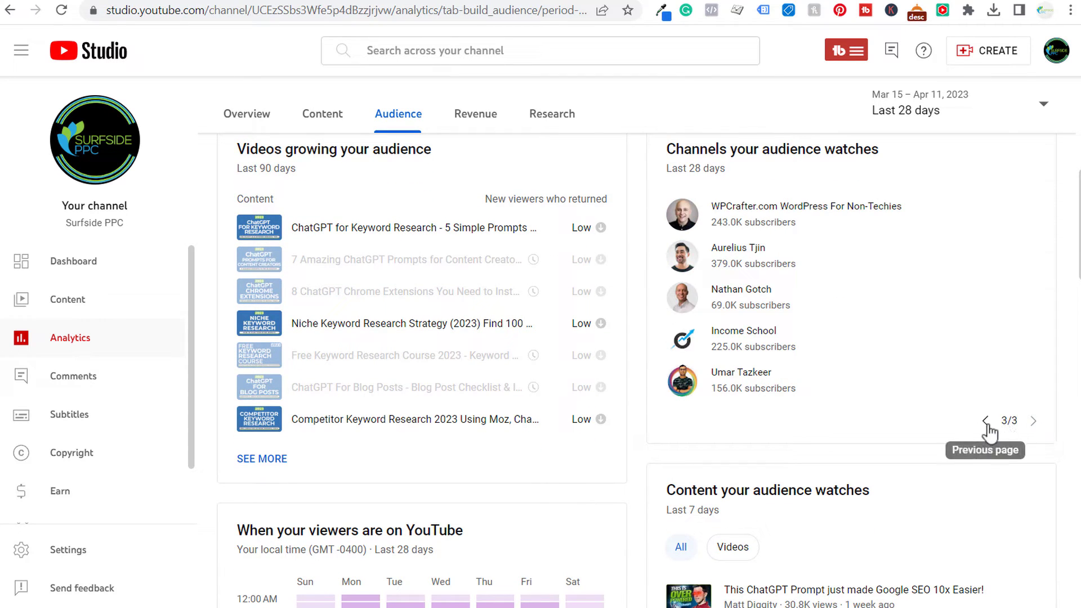
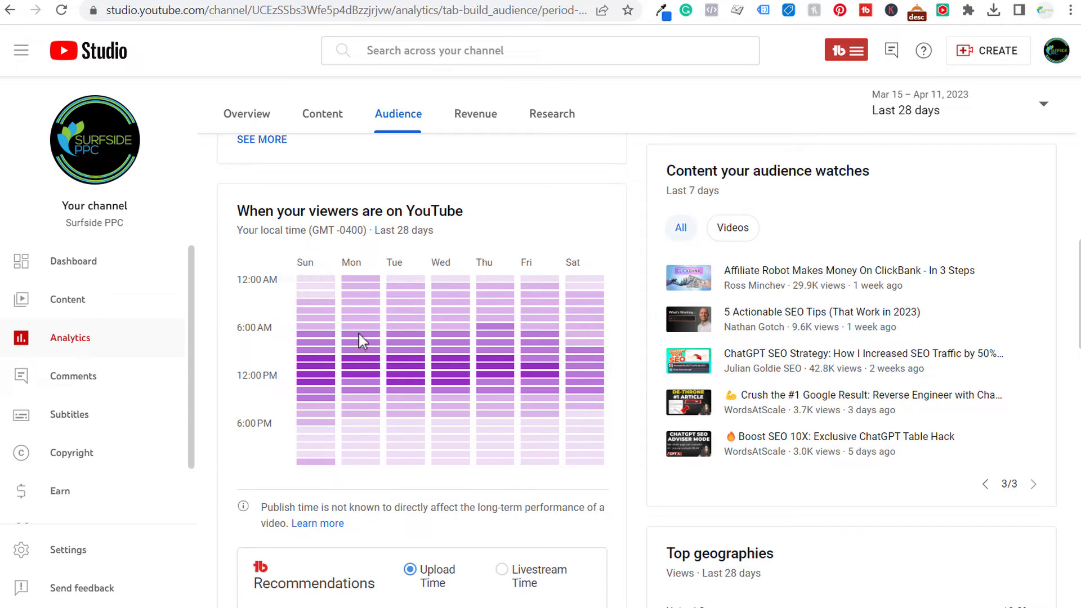
Examine when viewers are on YouTube, the recommended upload times, top geographies, bell notifications, subtitle languages, subscriber watch time, and age and gender.
mouse_move(363, 366)
scroll(635, 398, down, 5)
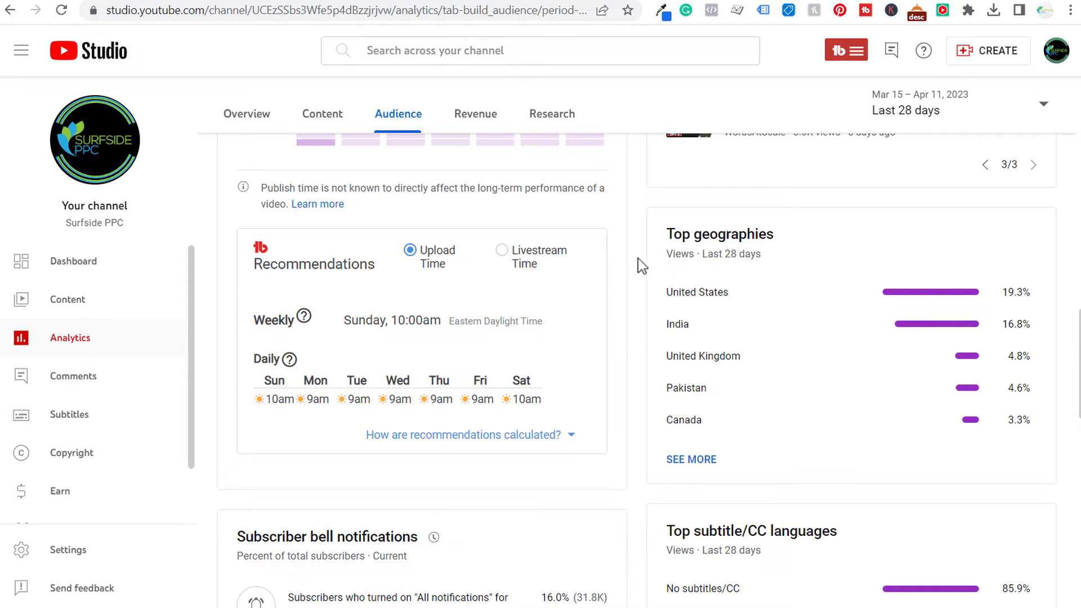
scroll(637, 258, down, 3)
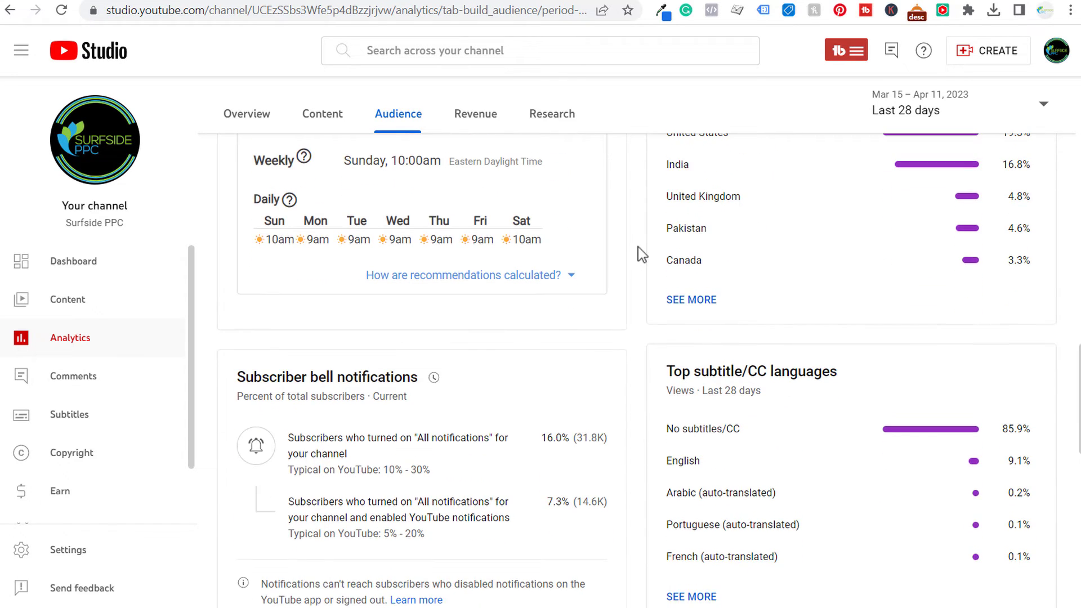
scroll(638, 242, down, 2)
scroll(637, 234, down, 1)
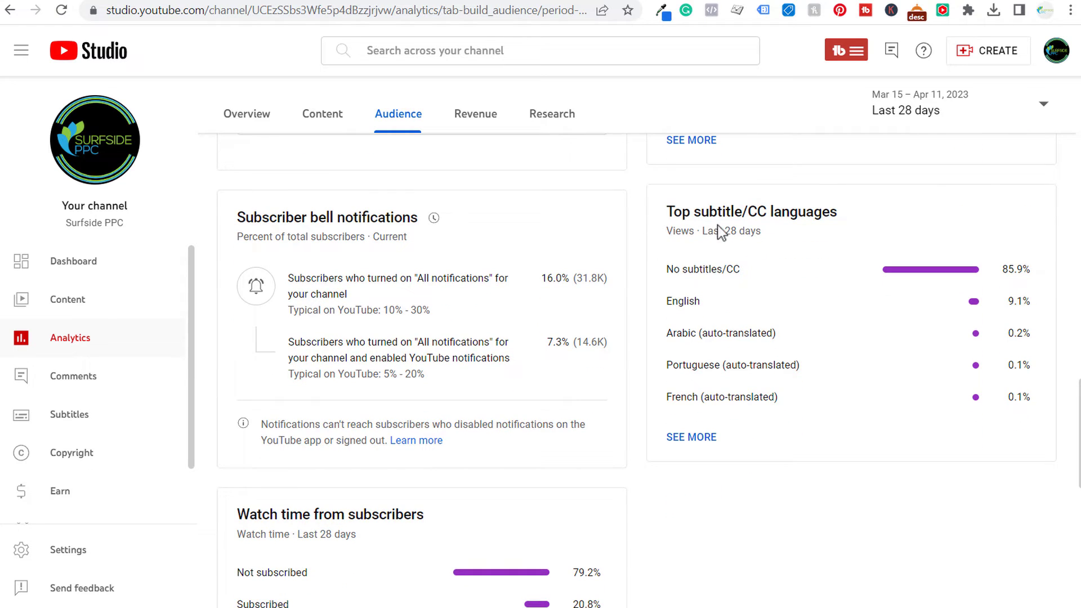
scroll(658, 242, down, 2)
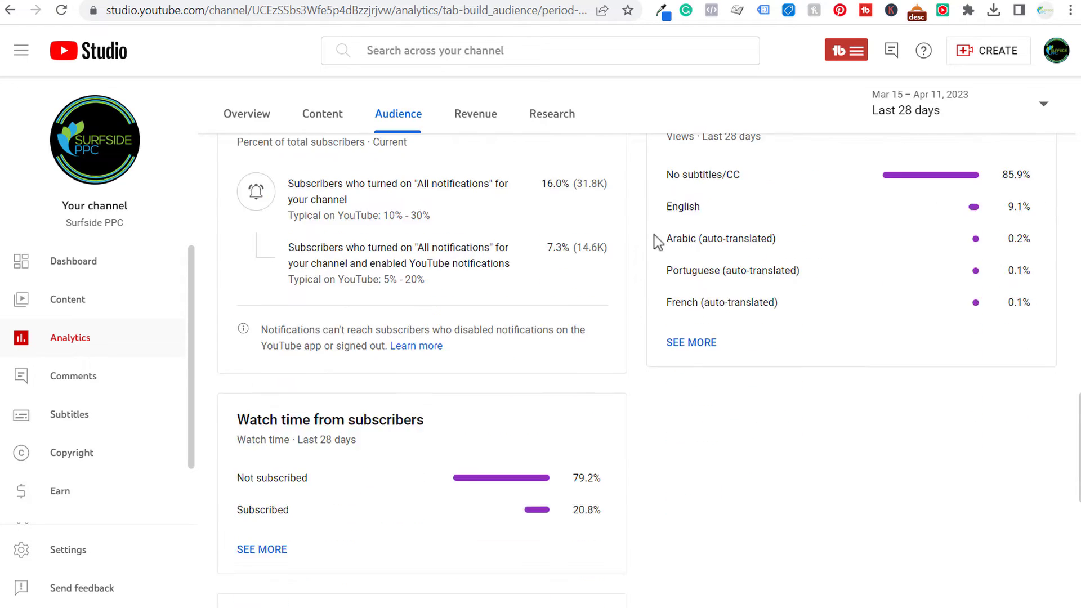
scroll(658, 243, down, 3)
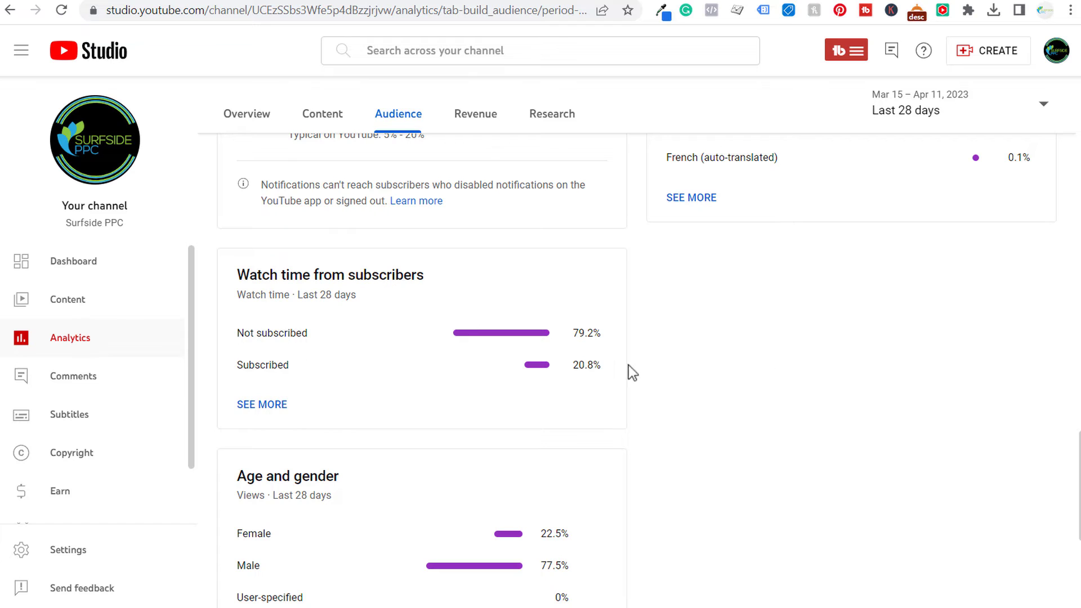
scroll(629, 365, up, 5)
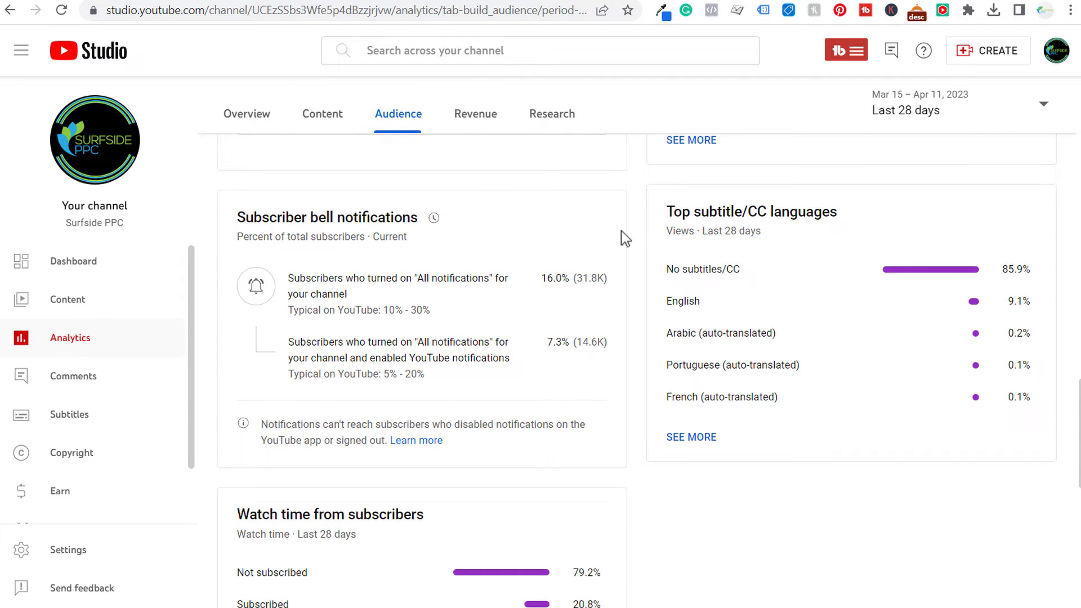
Open the Content report and review the videos' views, impressions, click-through rate, average view duration and daily views chart.
scroll(625, 225, up, 5)
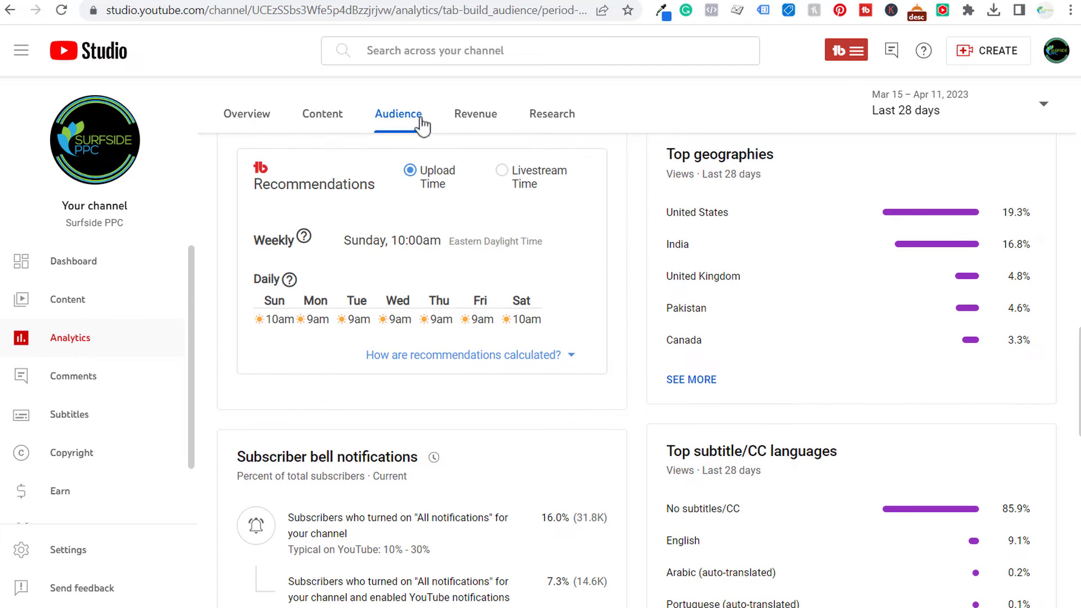
scroll(653, 235, up, 5)
scroll(651, 237, up, 3)
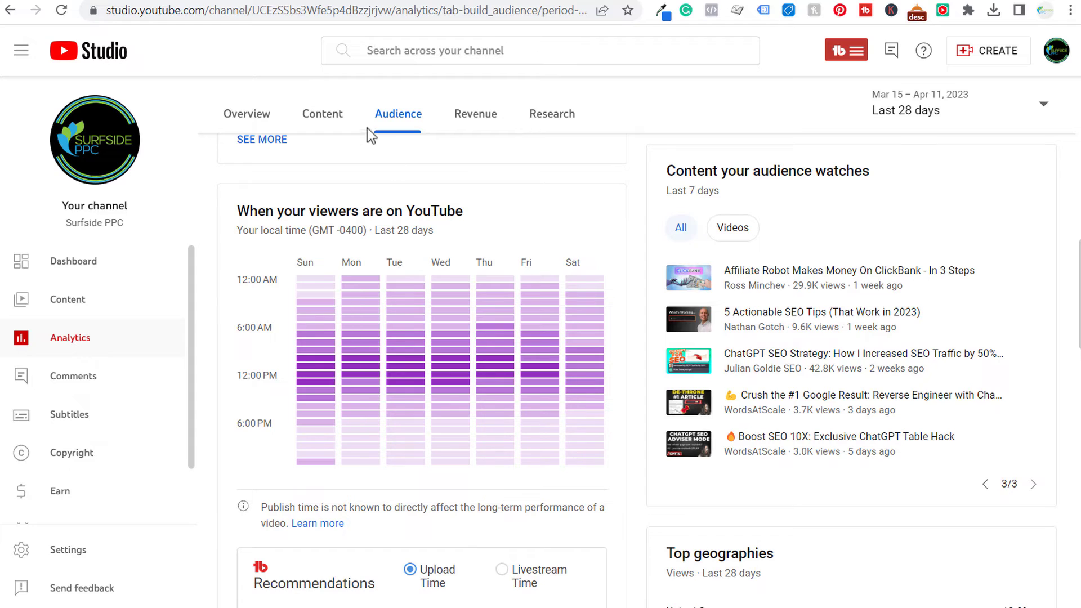
click(315, 117)
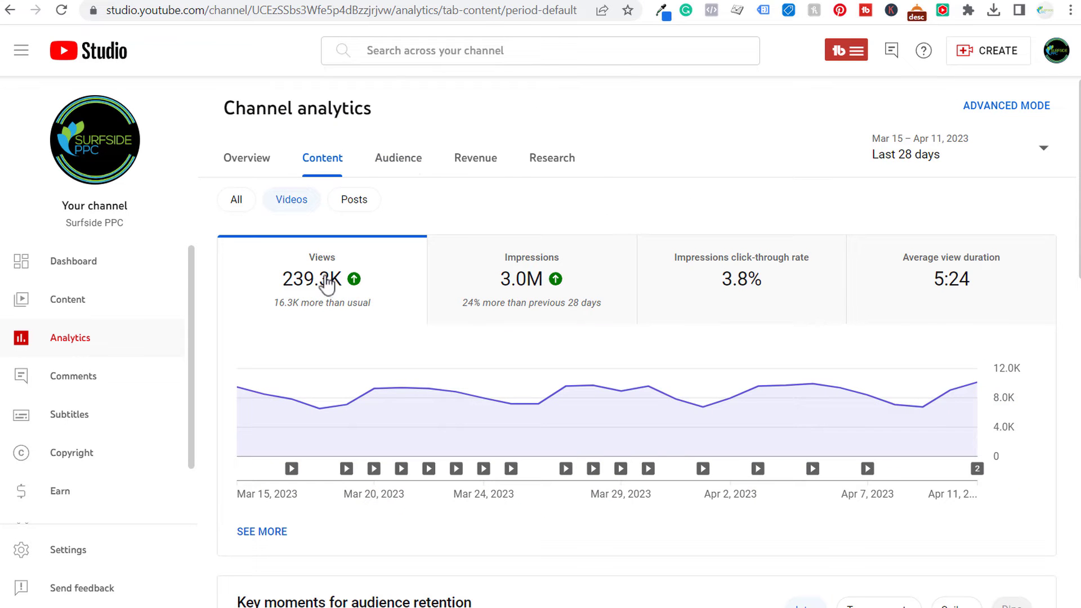
mouse_move(543, 290)
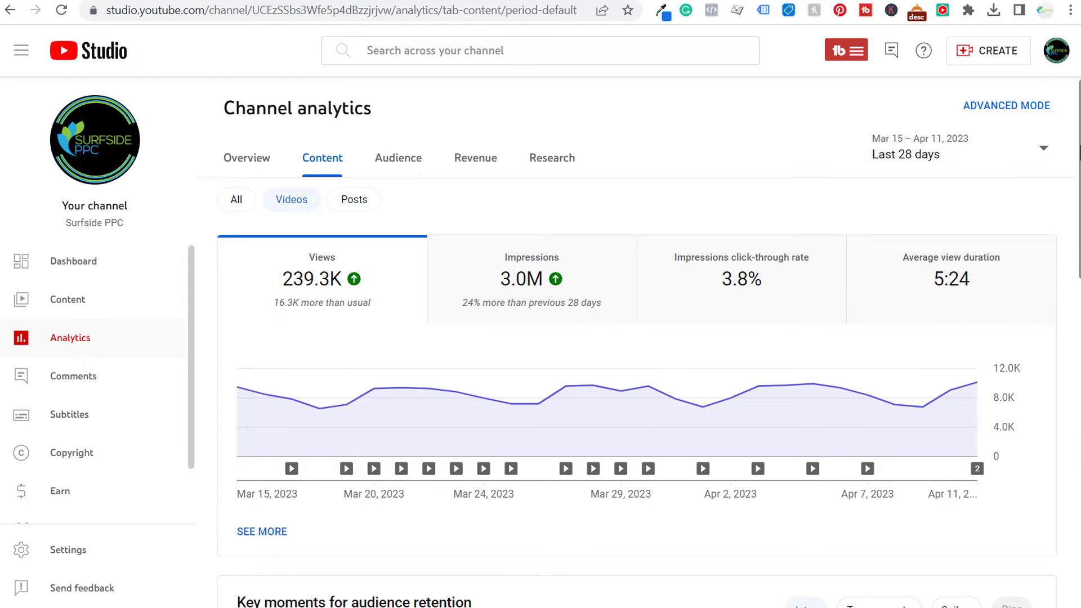
scroll(1073, 192, down, 3)
scroll(1073, 225, down, 5)
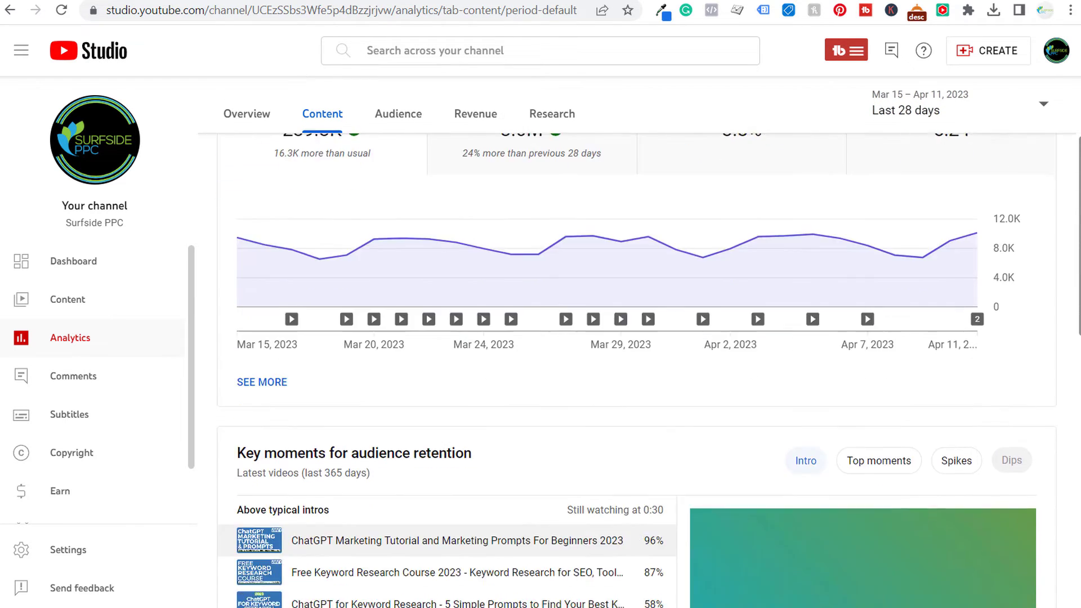
scroll(708, 521, up, 3)
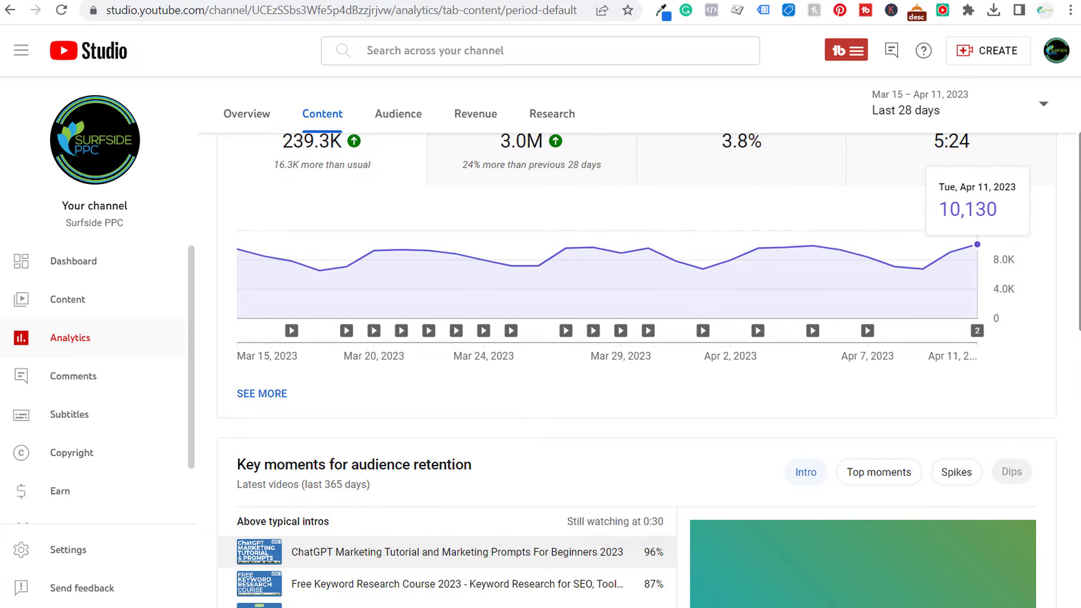
Examine the key moments for audience retention, comparing the videos with above typical and below typical intros.
scroll(1011, 290, down, 4)
scroll(1011, 290, down, 5)
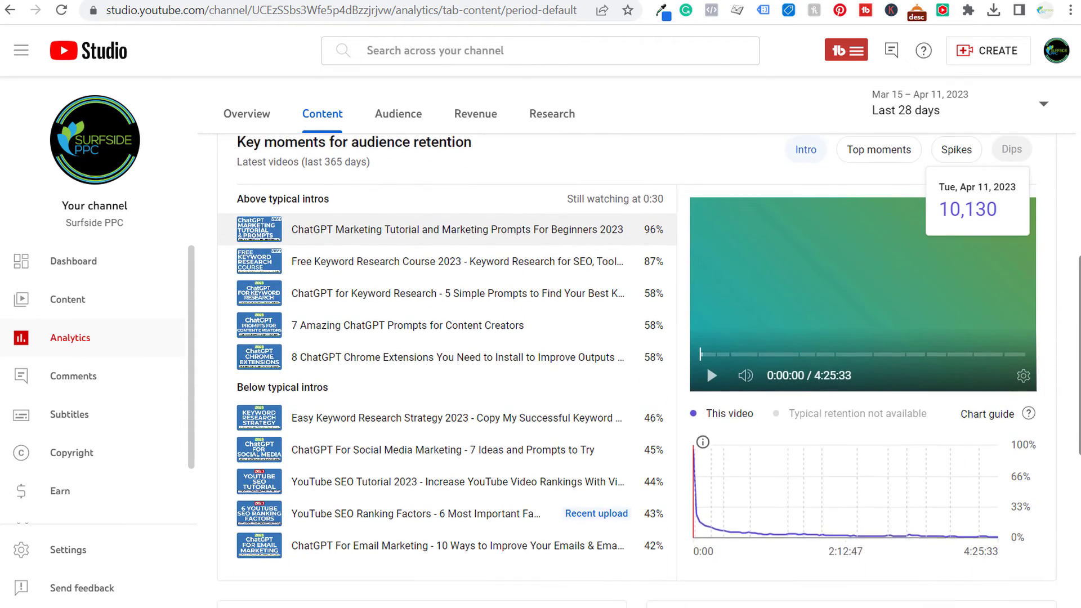
scroll(1011, 290, down, 5)
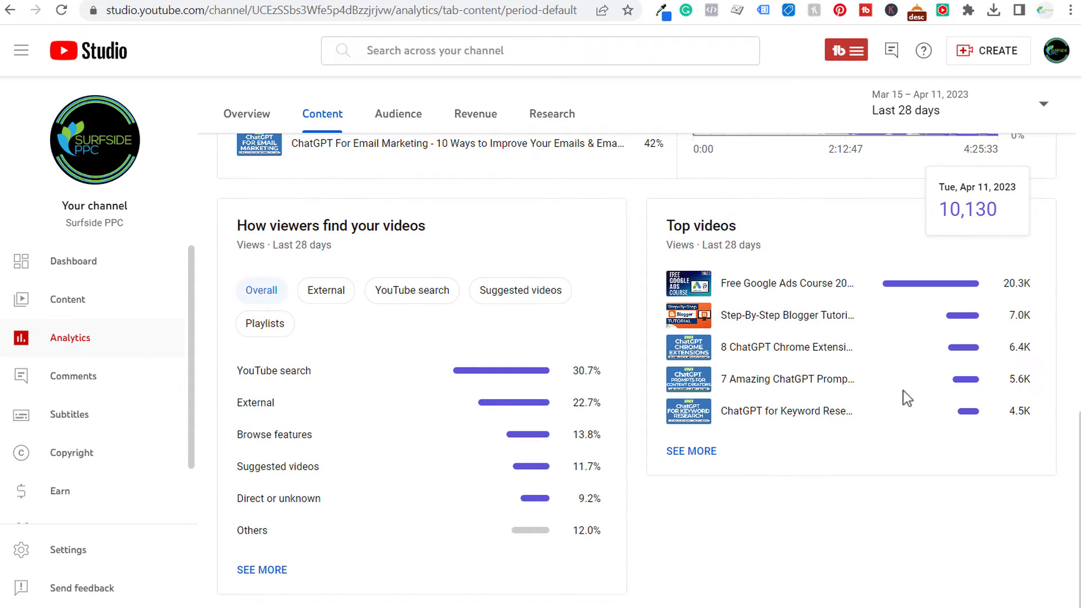
scroll(338, 284, up, 10)
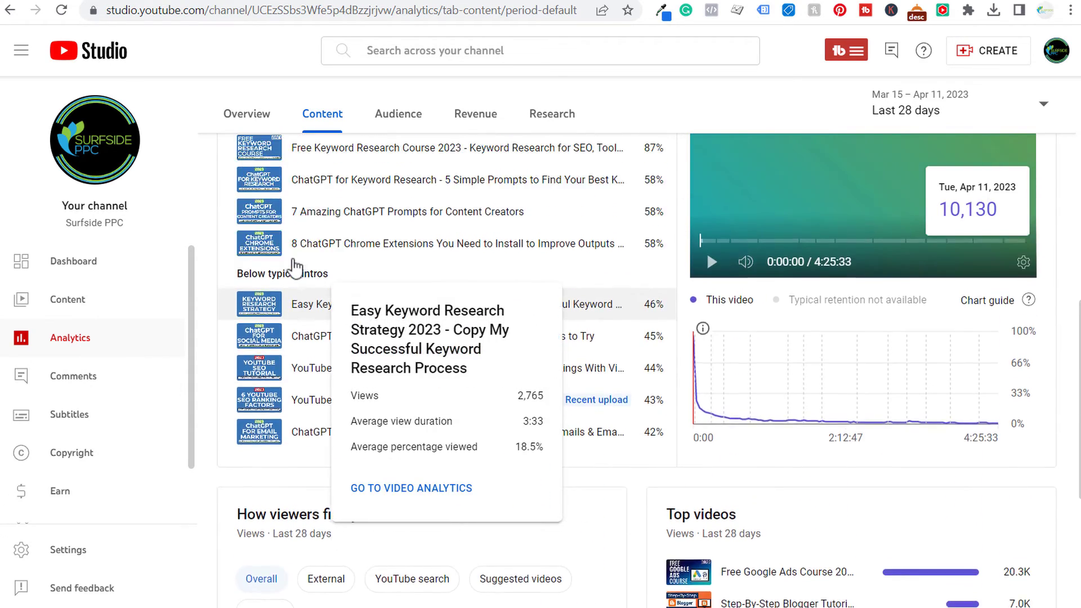
drag(239, 299, 464, 308)
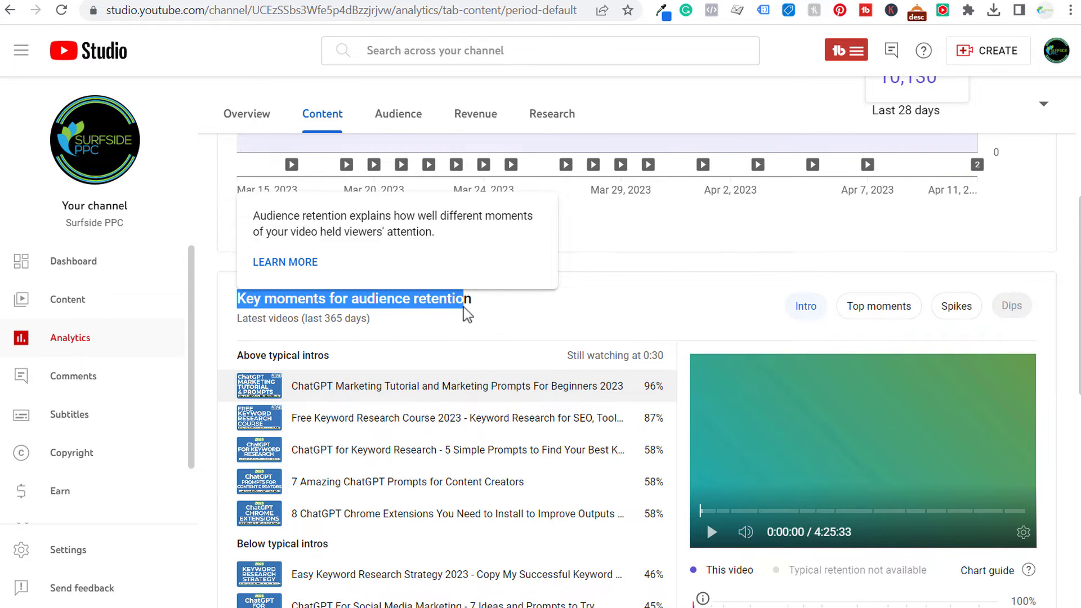
click(673, 283)
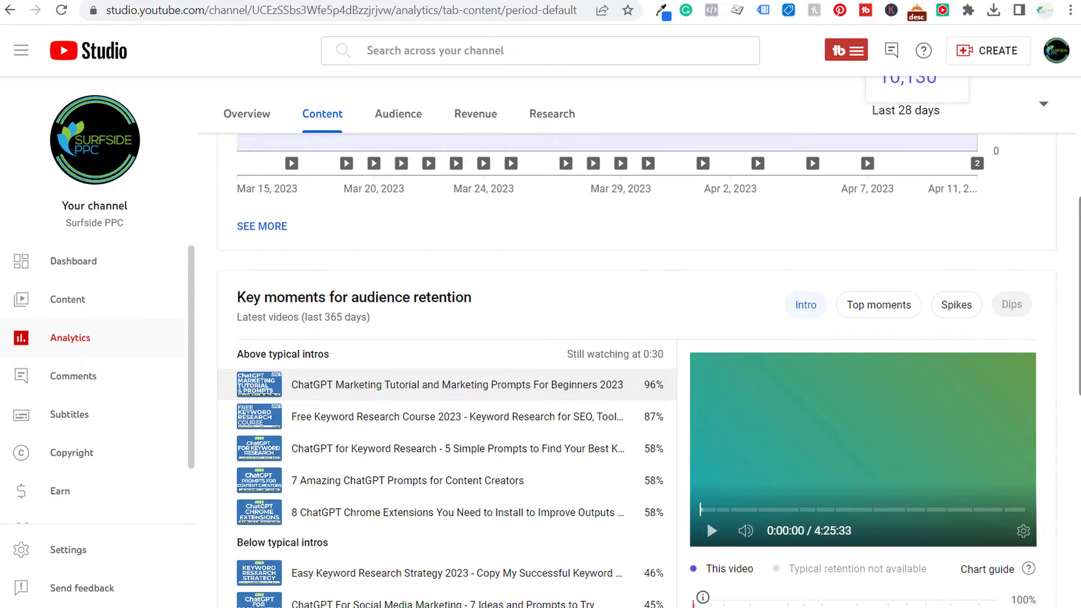
Check how viewers find the videos overall, then break the traffic down by External sources and by YouTube search.
scroll(1070, 243, down, 3)
scroll(707, 357, down, 7)
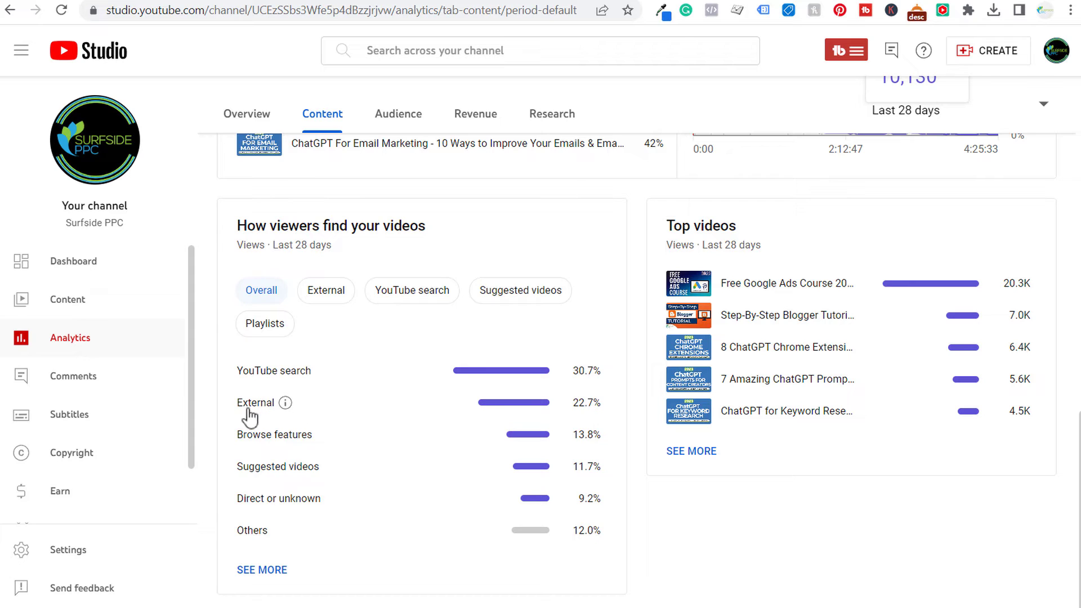
click(315, 300)
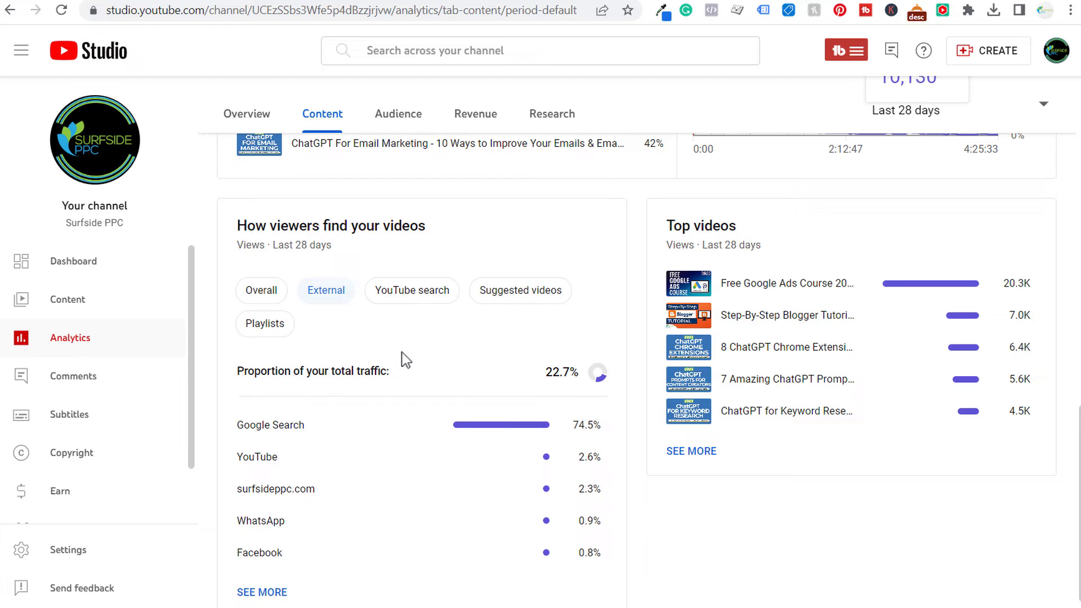
click(415, 298)
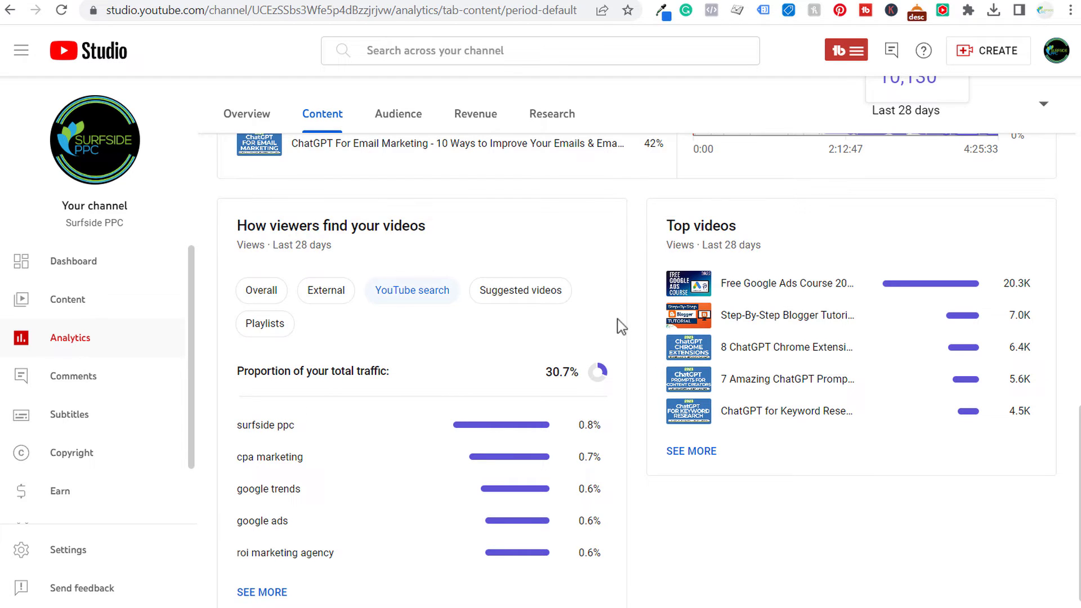
Open the full YouTube search traffic report and go through the search terms' views, average view duration and watch time.
scroll(617, 319, down, 1)
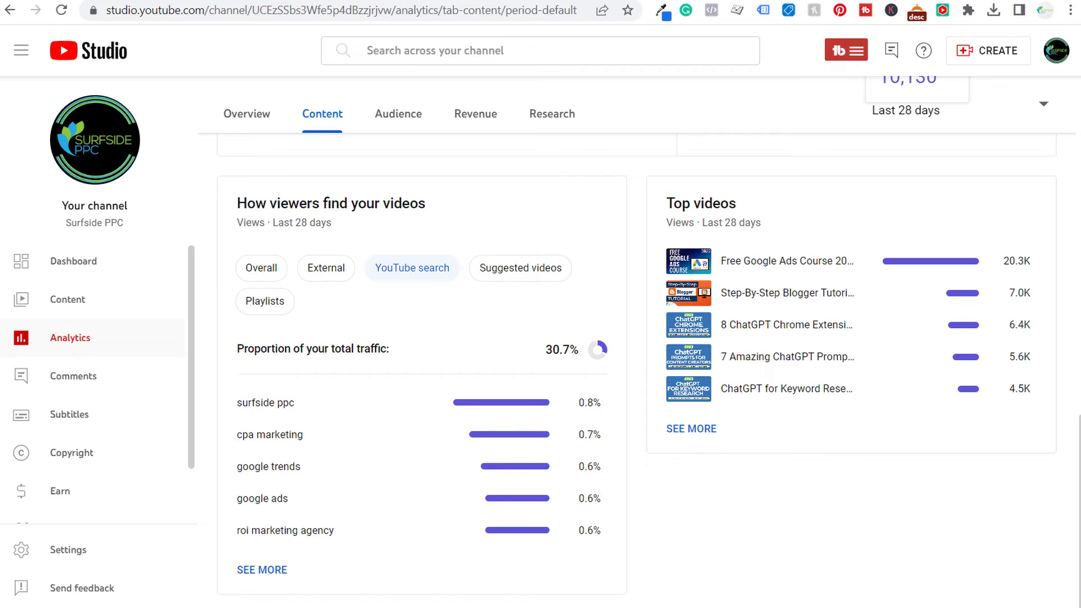
click(266, 570)
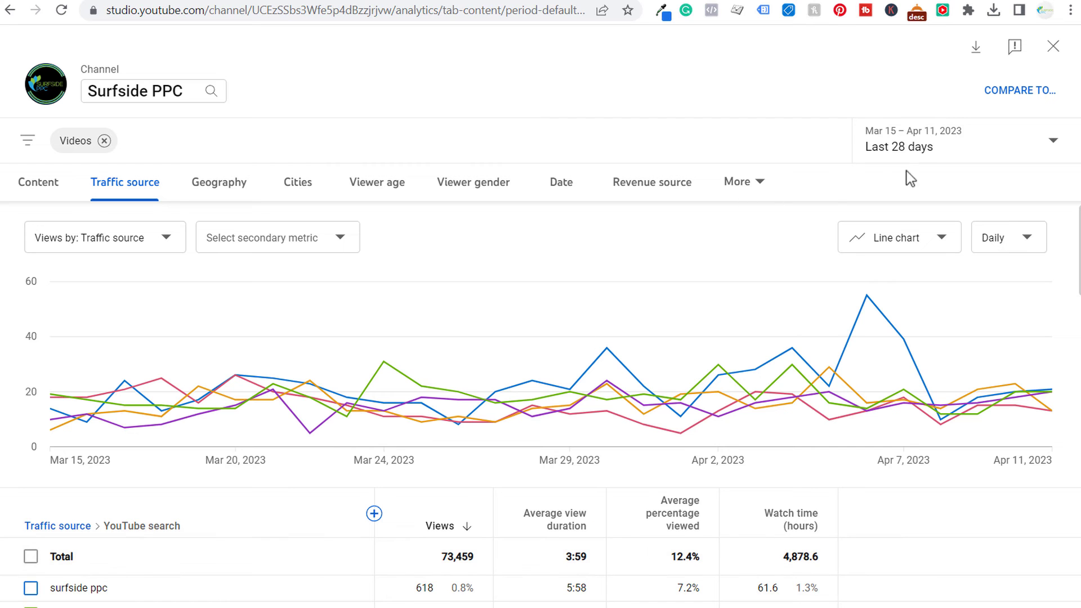
scroll(510, 494, down, 3)
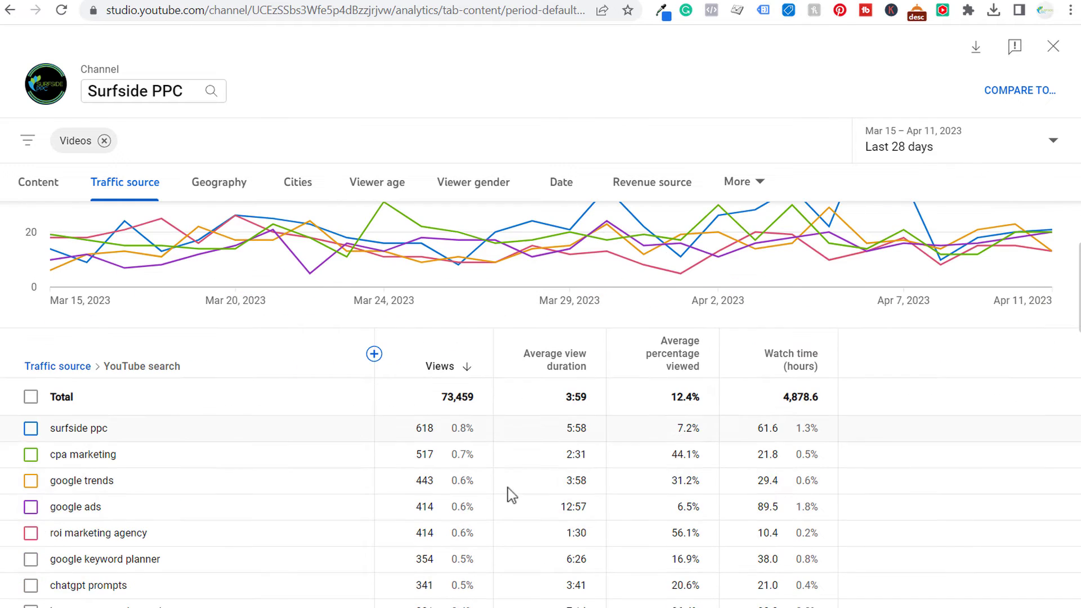
scroll(247, 393, down, 2)
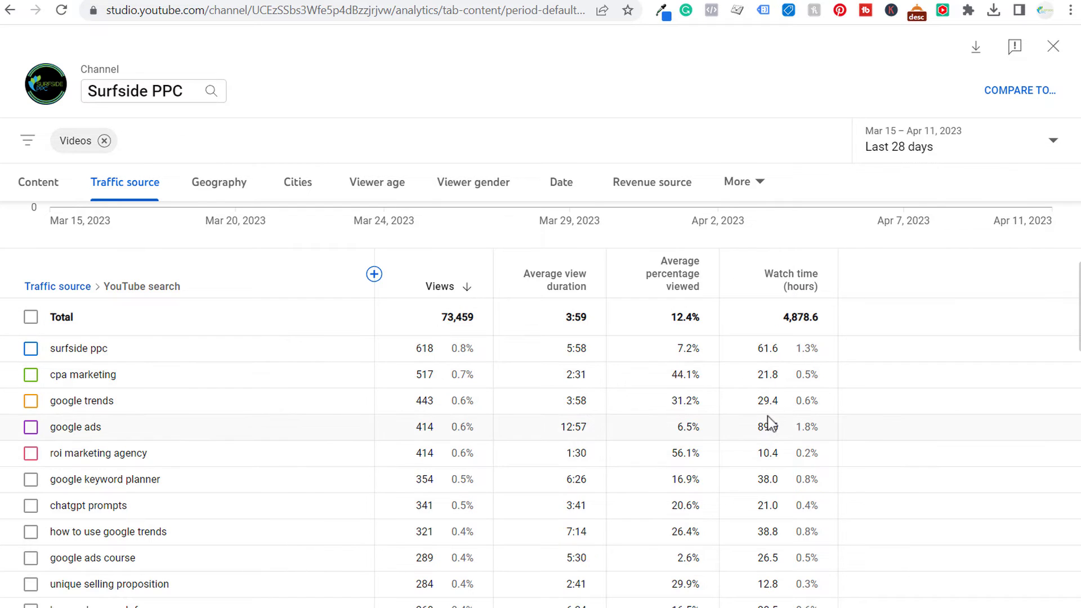
scroll(769, 416, down, 2)
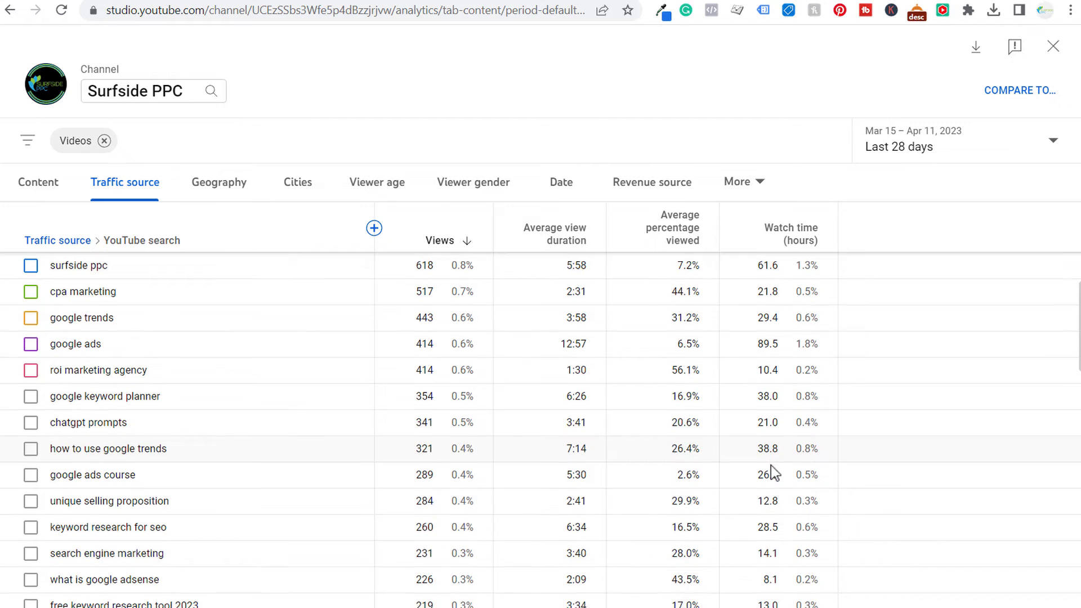
scroll(771, 465, down, 2)
scroll(770, 453, down, 2)
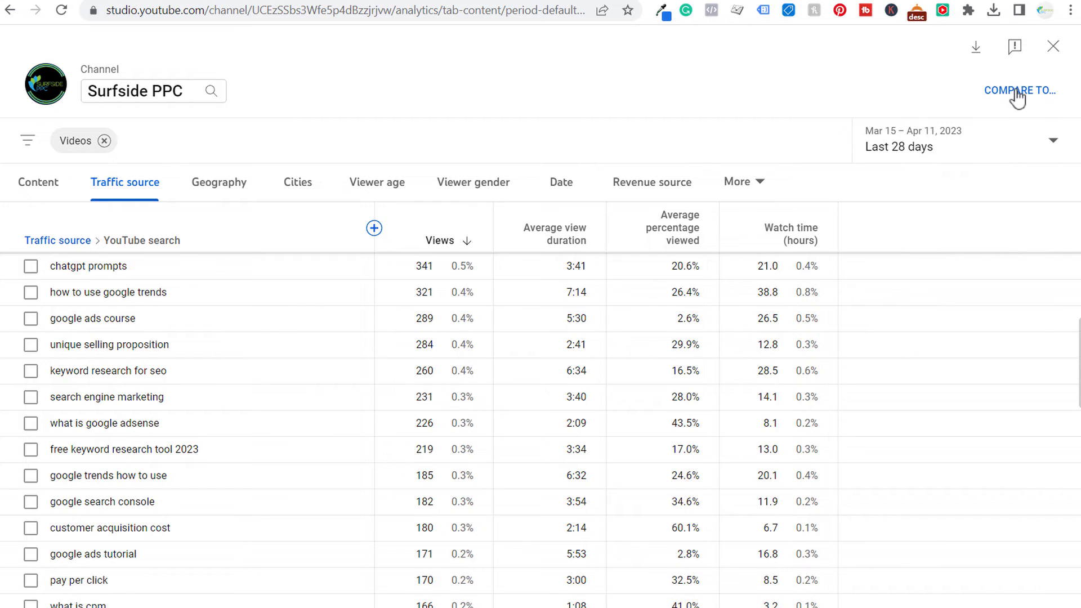
Compare the YouTube search terms period-over-period against the preceding period.
click(1018, 99)
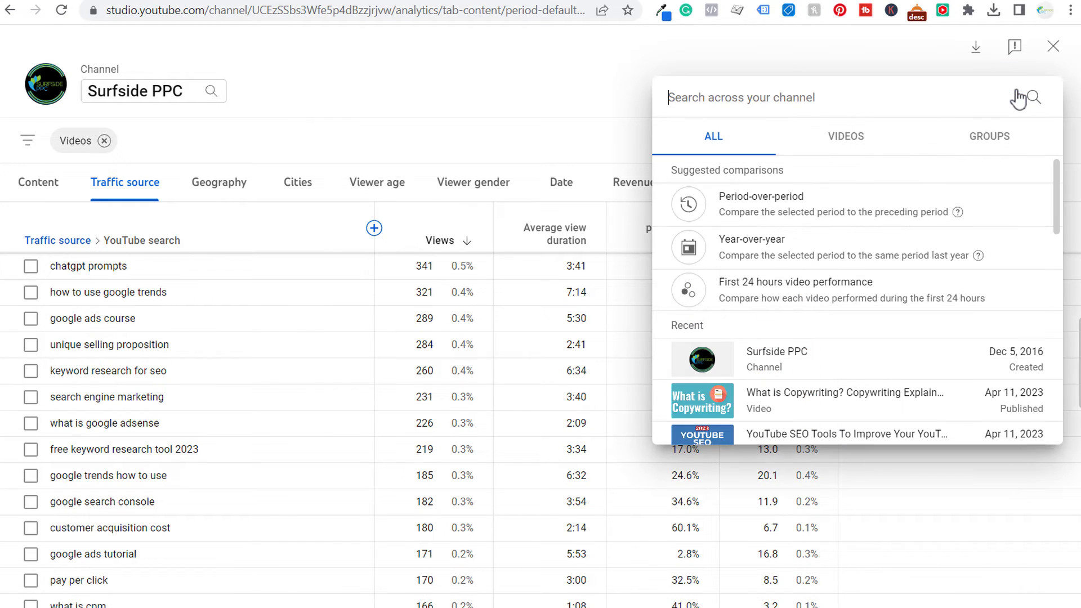
click(862, 217)
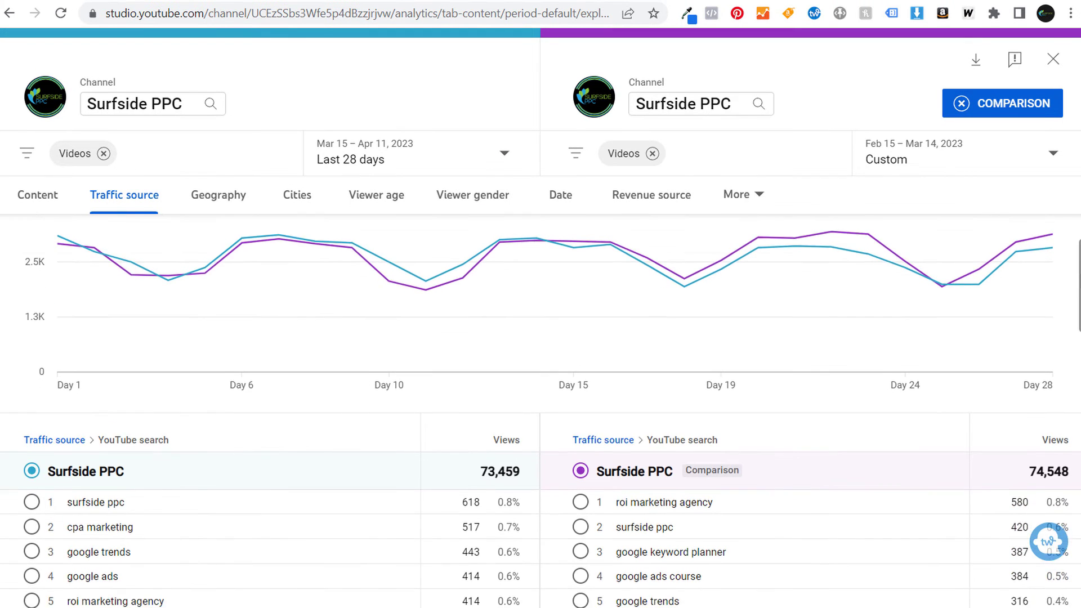
scroll(509, 265, down, 3)
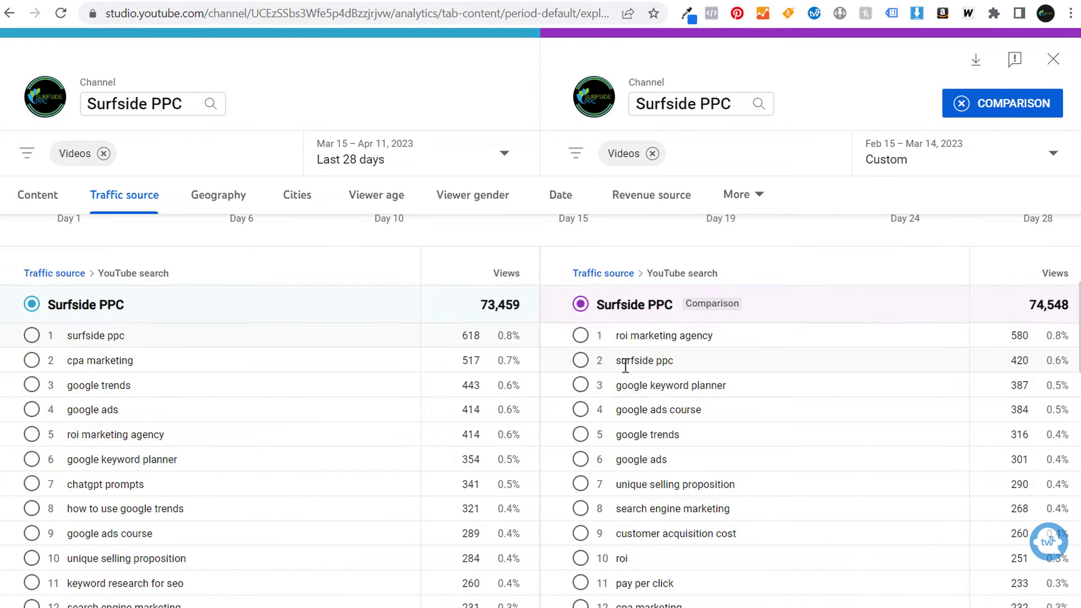
Highlight the views of the leading search terms and the current period's total, then close the comparison report.
double_click(470, 335)
click(469, 363)
drag(480, 304, 508, 305)
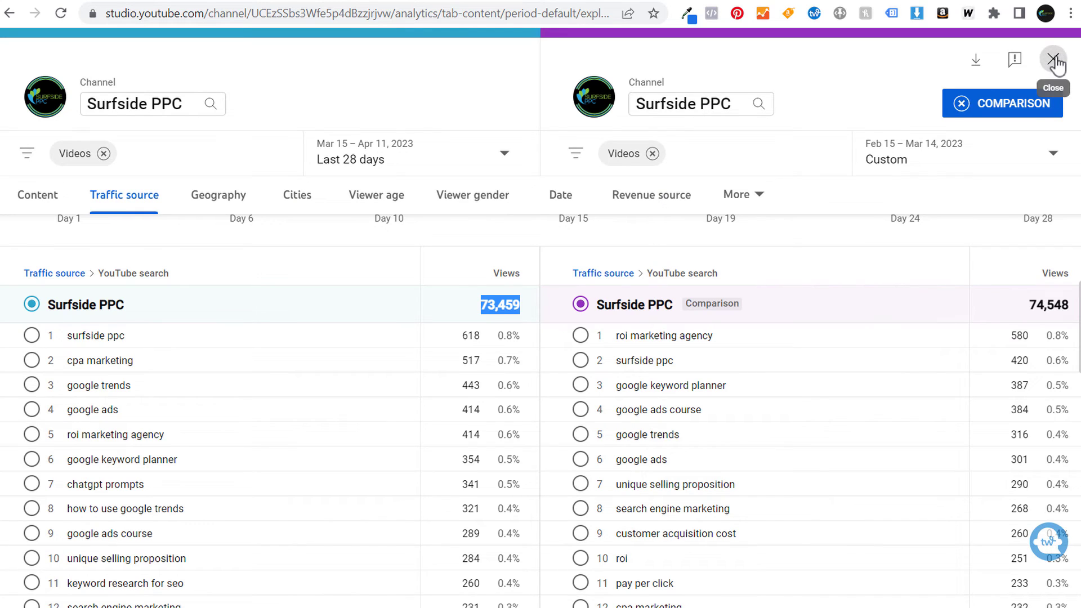
click(1056, 62)
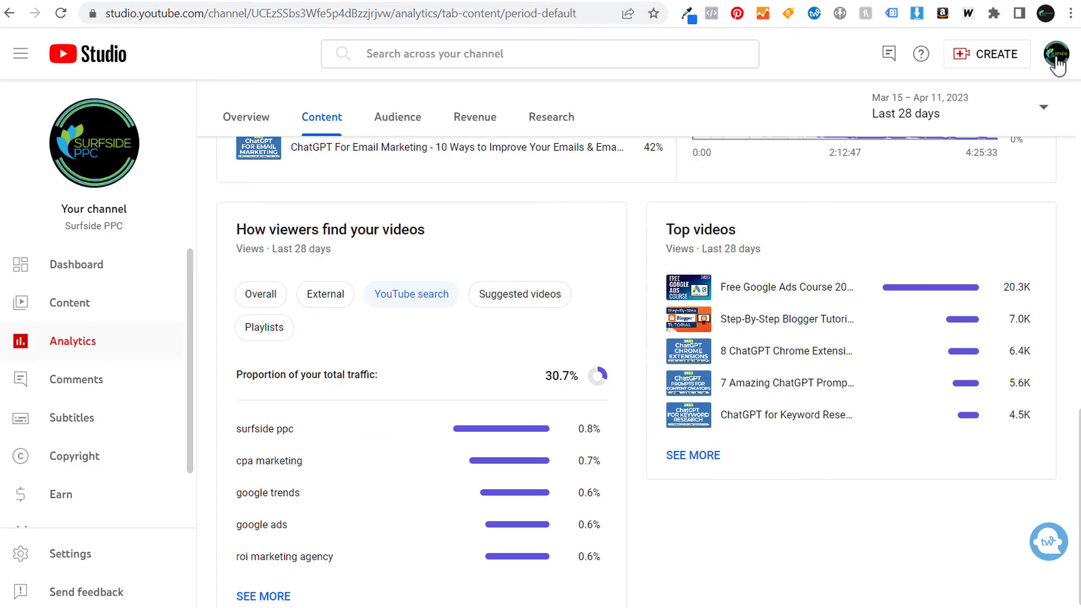
Open the expanded Content report for the last 28 days and go through the videos ranked by views.
click(265, 597)
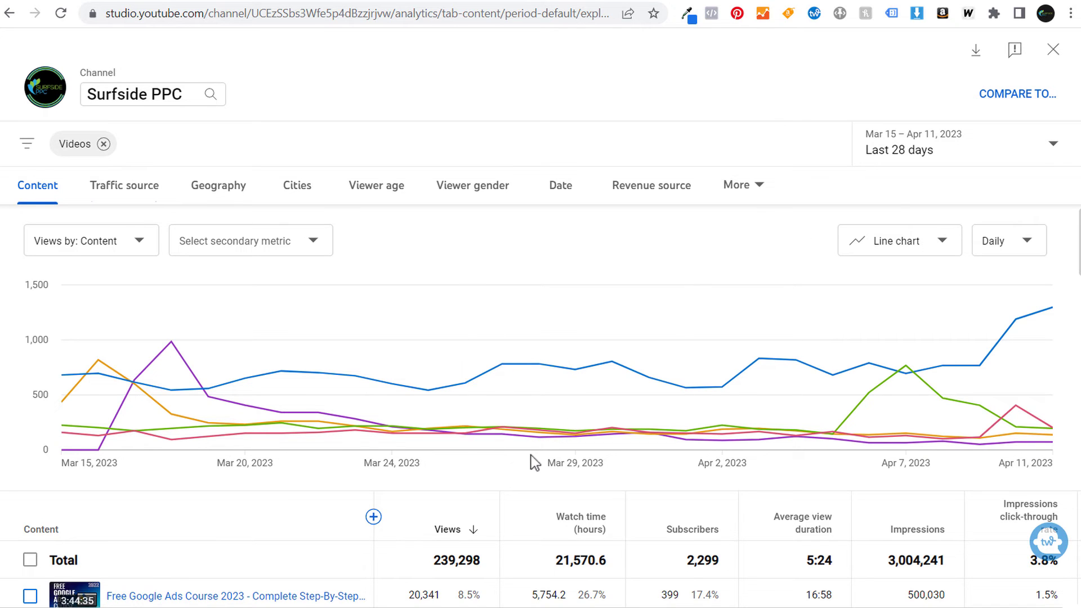
scroll(531, 459, down, 2)
scroll(531, 458, down, 2)
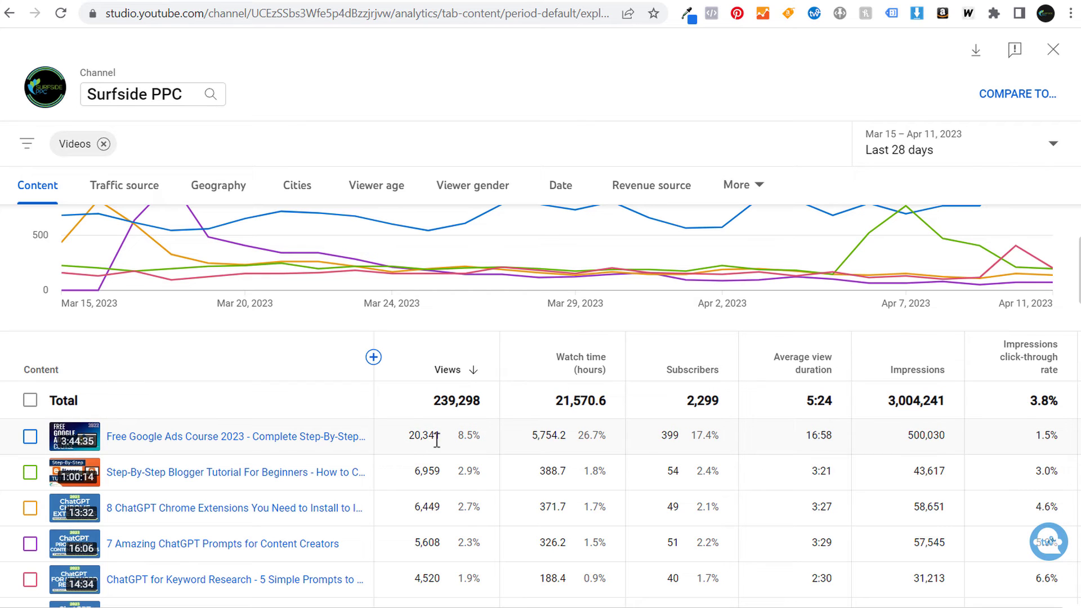
drag(437, 441, 480, 438)
click(480, 437)
scroll(544, 435, down, 2)
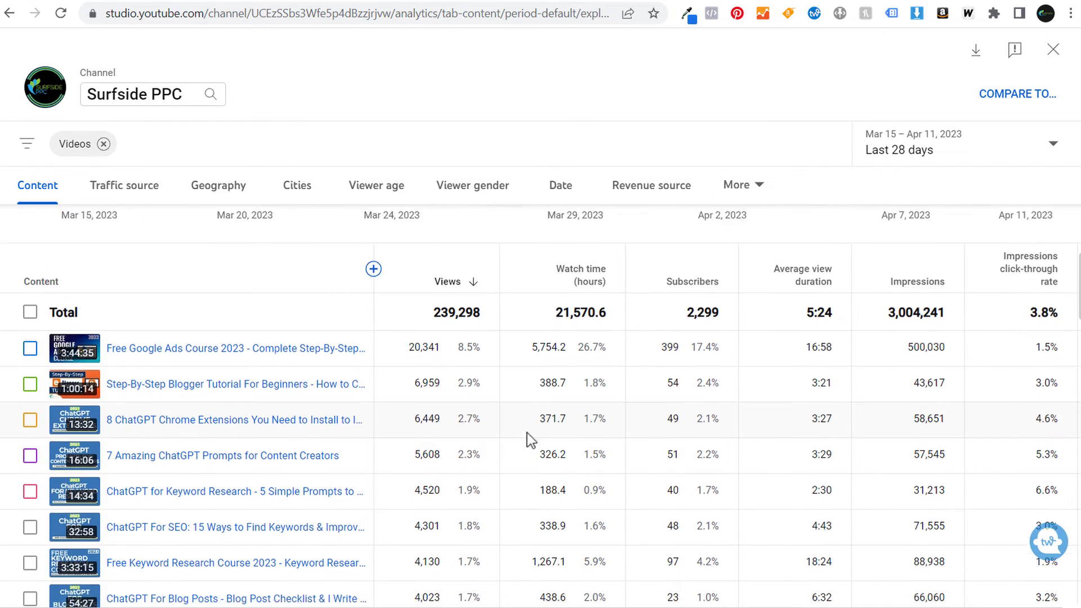
scroll(527, 434, down, 1)
mouse_move(106, 501)
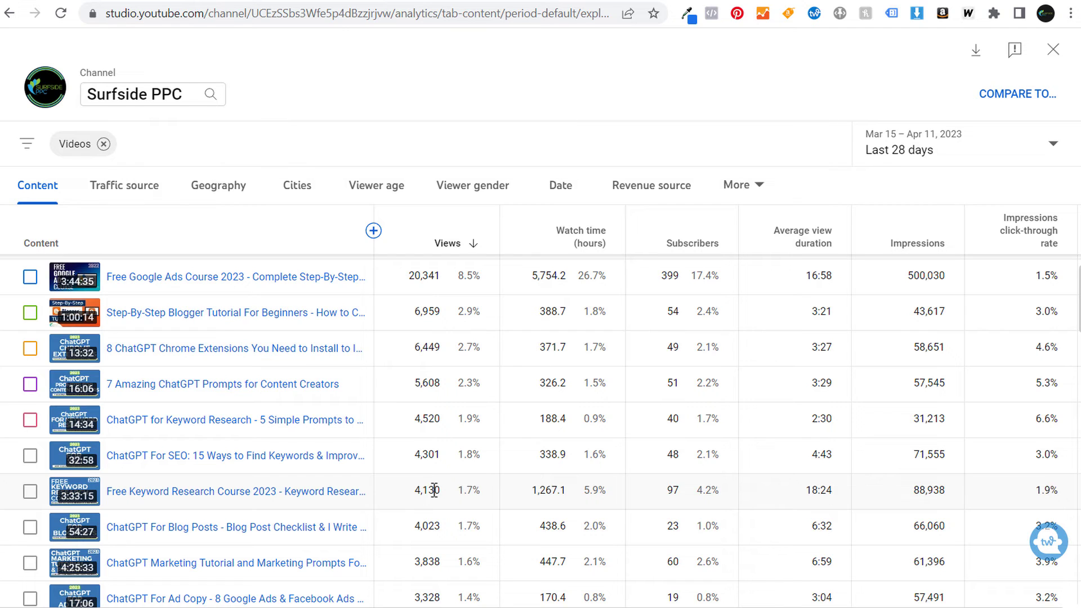
Compare the watch time of the Step-By-Step Blogger Tutorial and the Free Keyword Research Course 2023, plus the course's average view duration.
drag(542, 310, 568, 316)
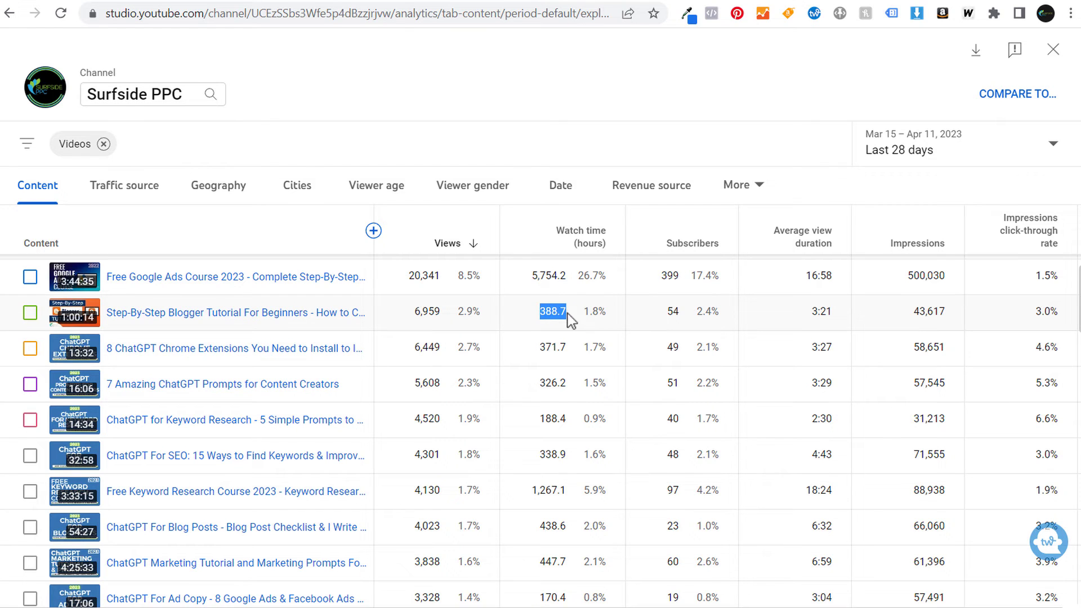
drag(533, 490, 567, 492)
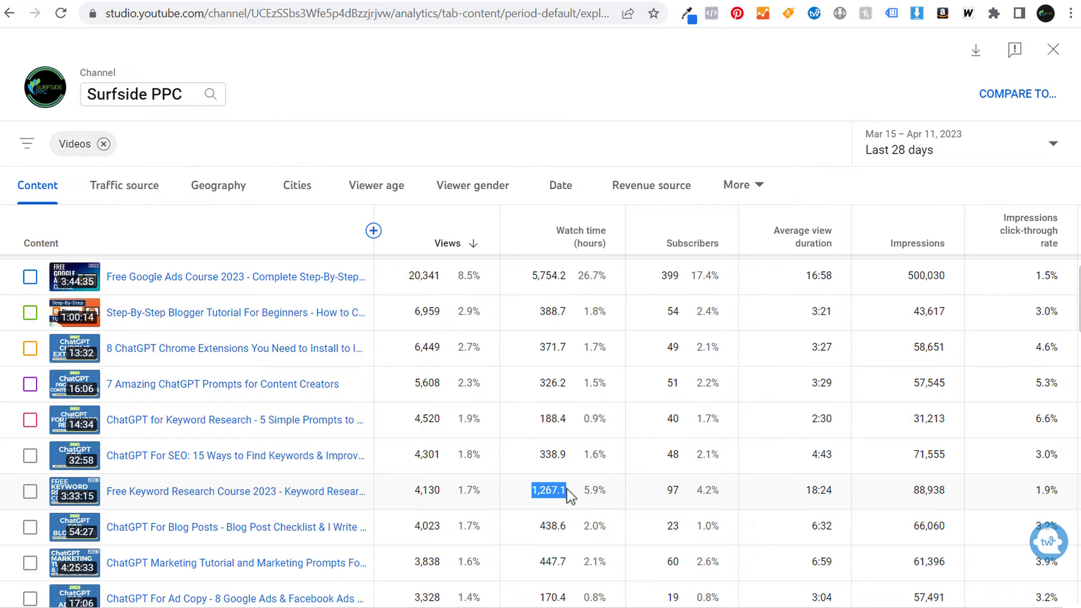
double_click(563, 311)
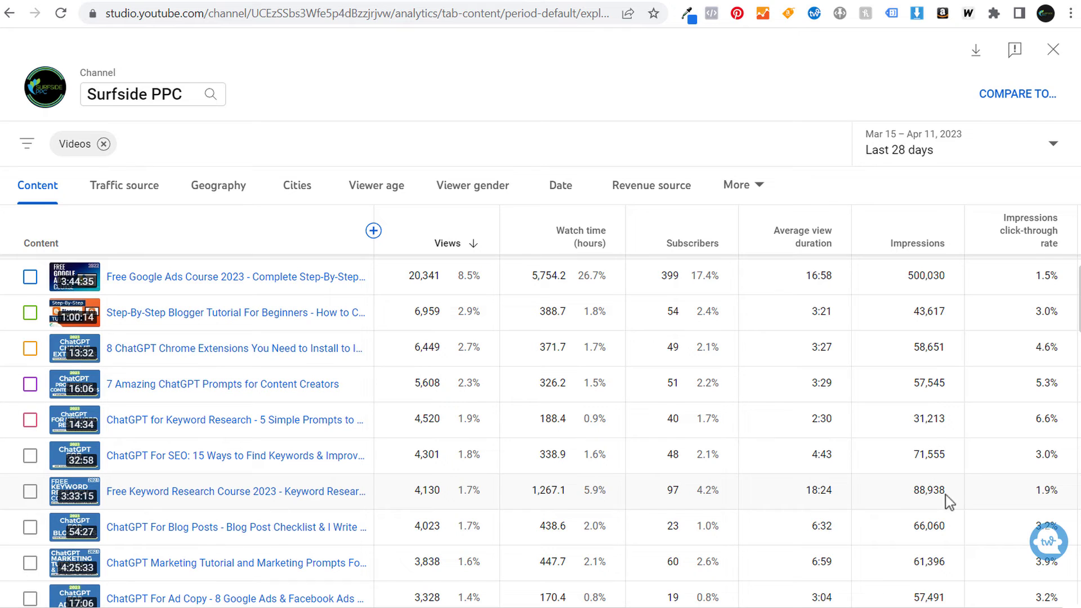
drag(808, 490, 803, 487)
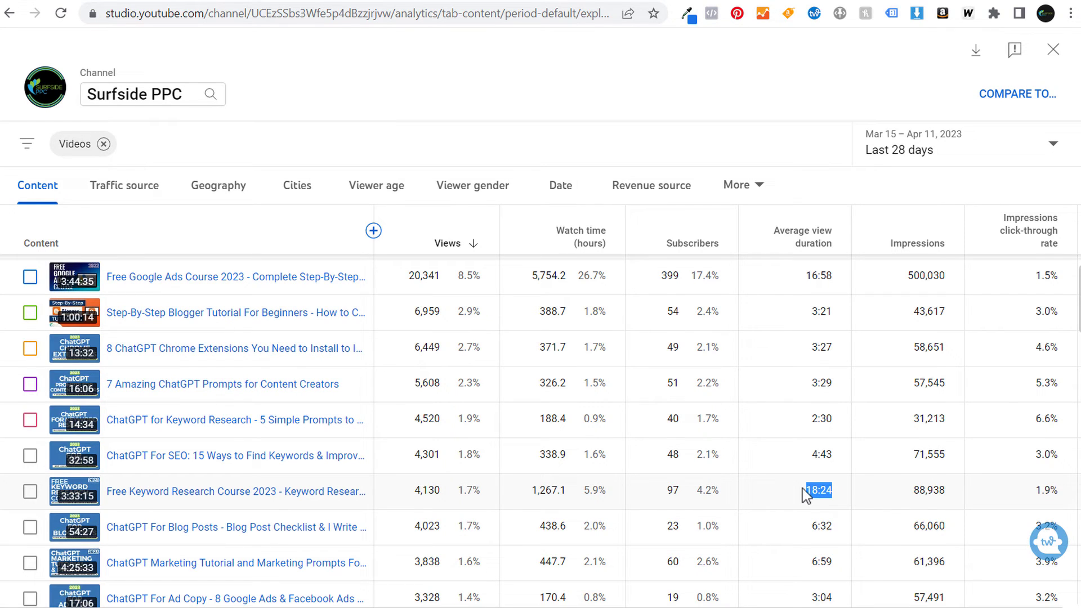
click(525, 496)
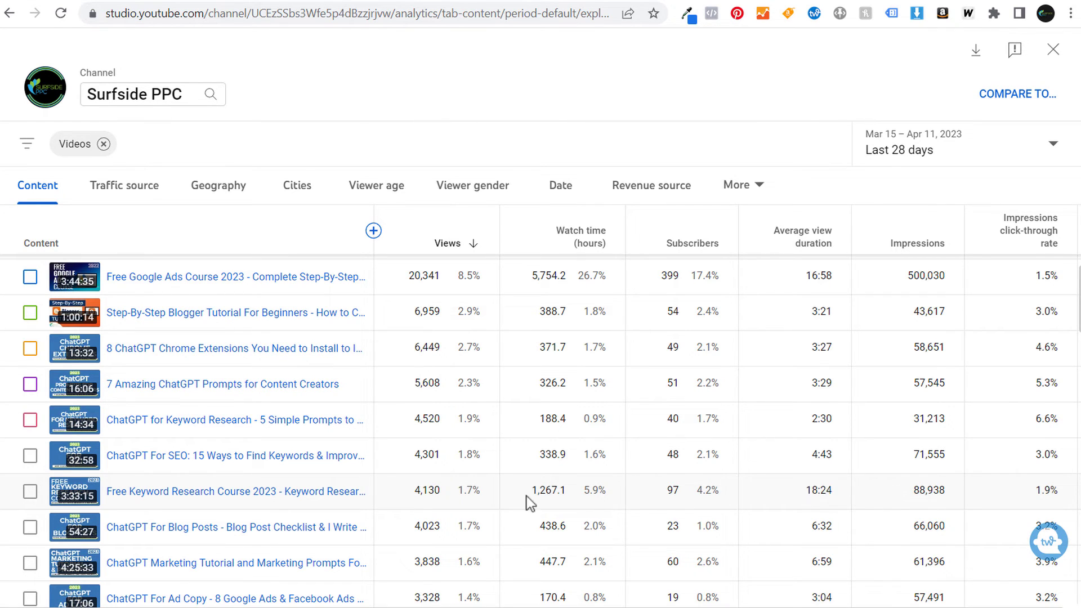
click(579, 493)
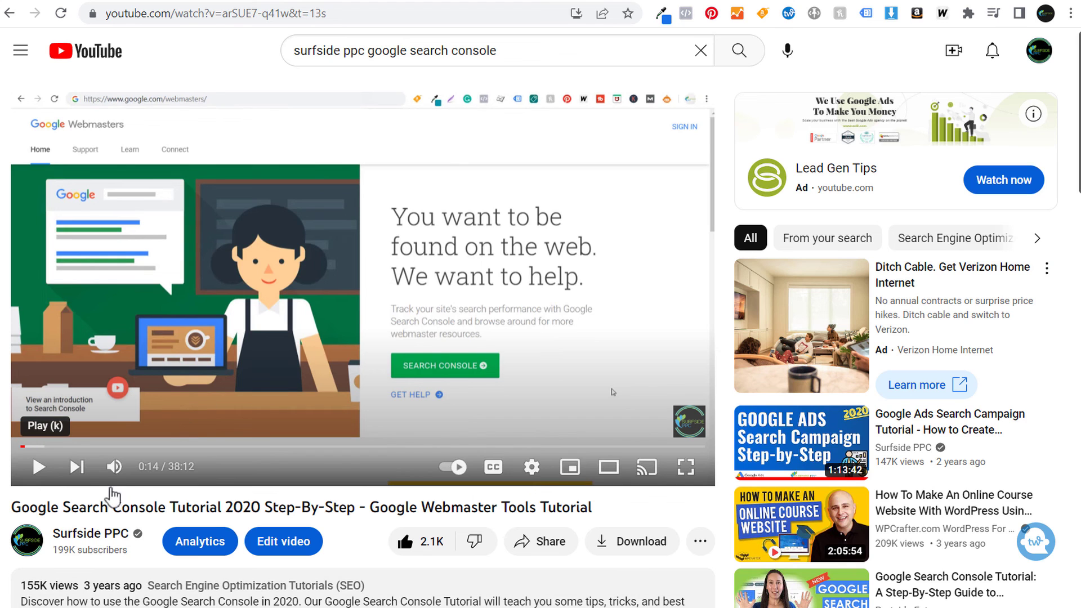
Highlight 2020 in the title of the Google Search Console tutorial video and open that video's analytics in a separate browser tab.
drag(225, 507, 285, 507)
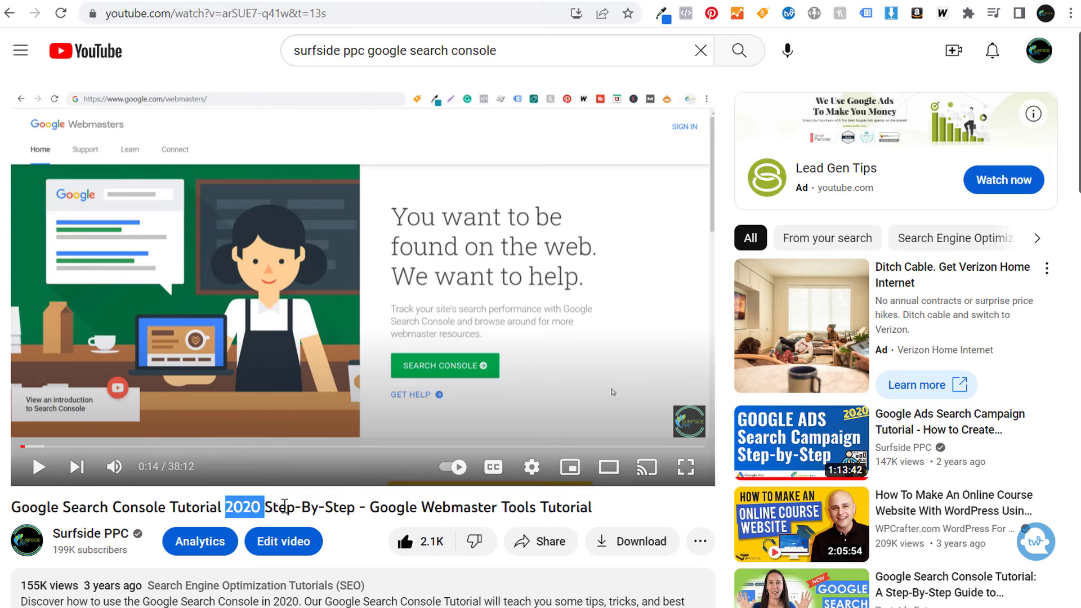
click(285, 507)
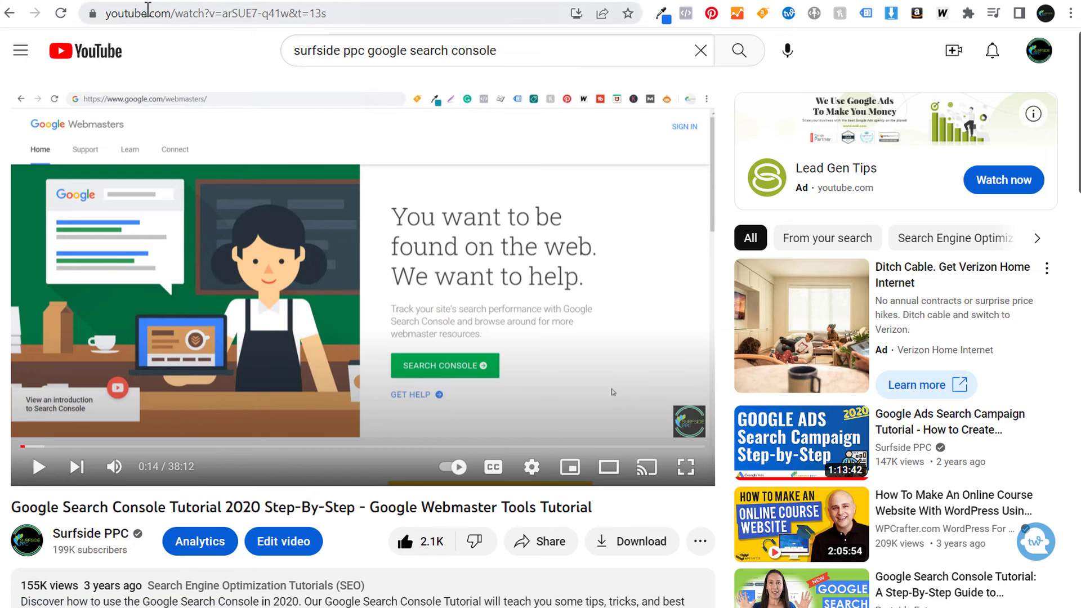
click(1040, 56)
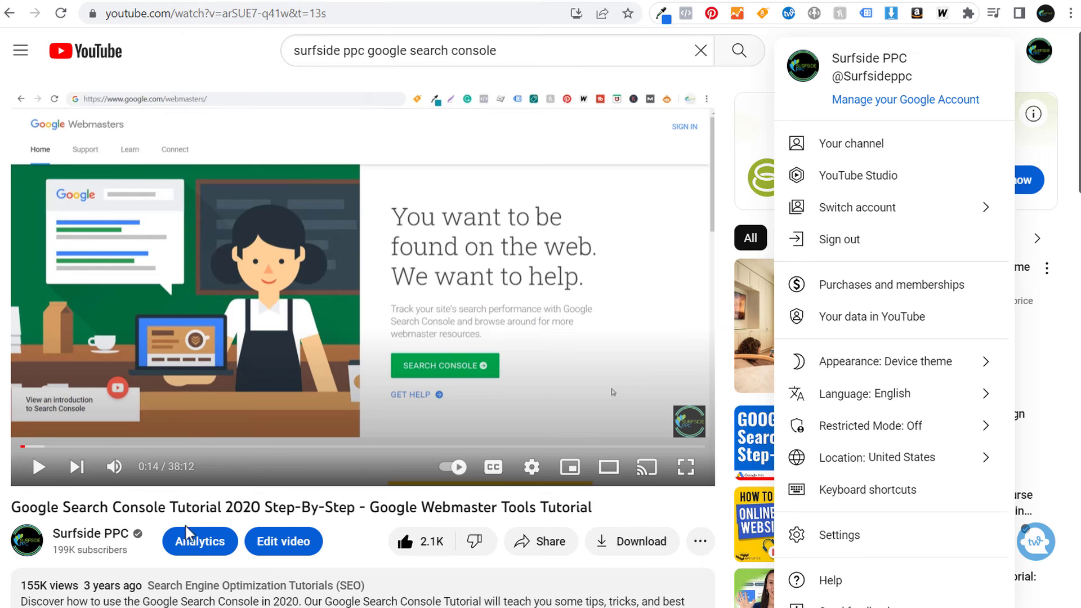
right_click(198, 545)
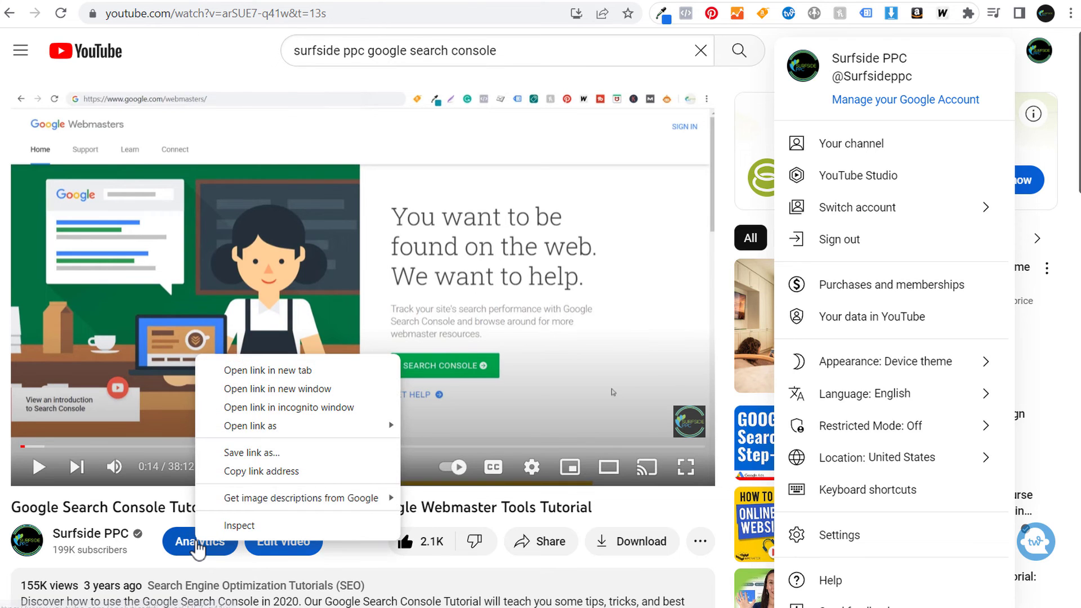
click(272, 370)
click(482, 2)
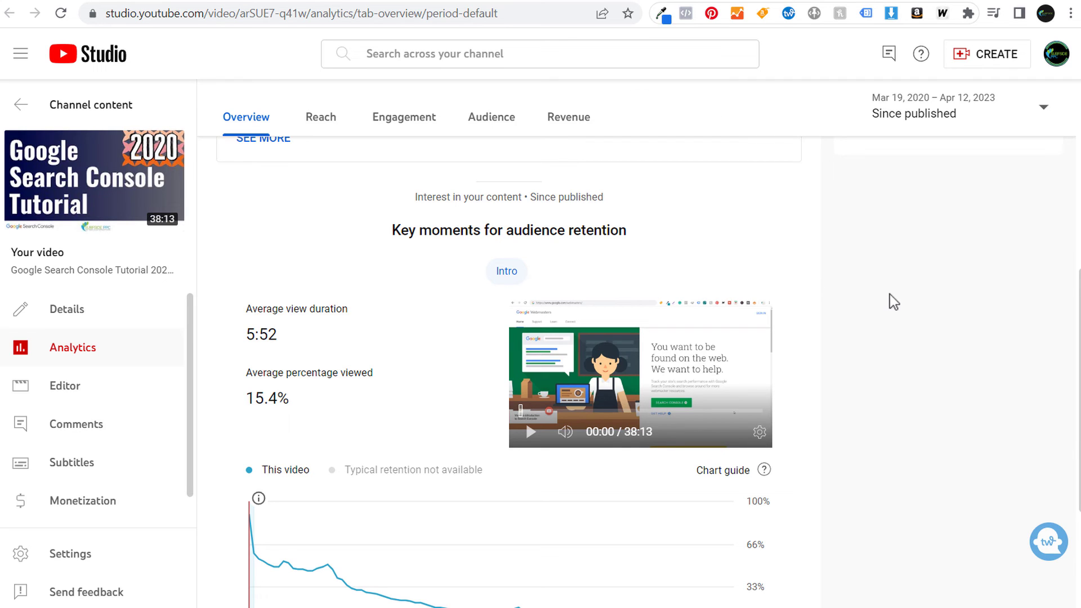
Examine the video's average view duration, average percentage viewed and audience retention chart in its Overview report.
scroll(863, 334, down, 1)
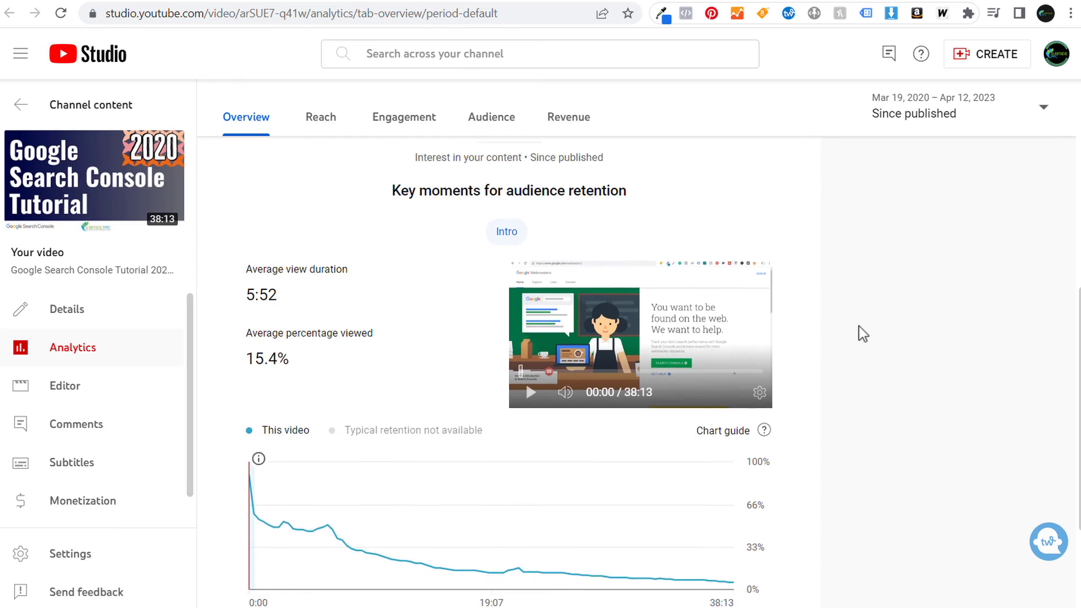
scroll(865, 333, down, 2)
scroll(839, 324, down, 1)
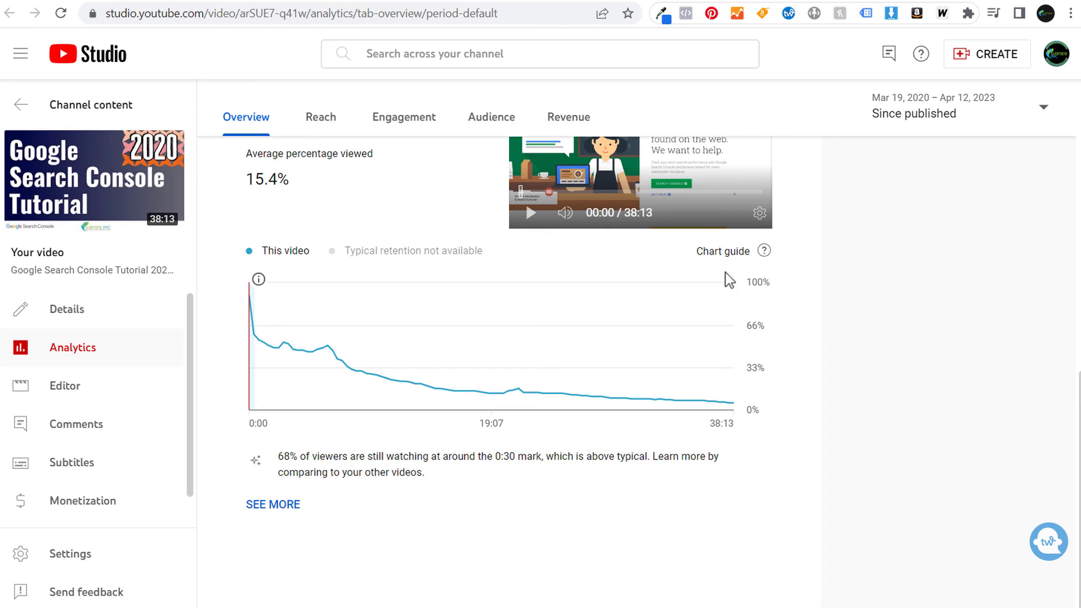
Open the video's Reach report and review its impressions, traffic sources, external sites, suggesting content and YouTube search terms.
click(320, 122)
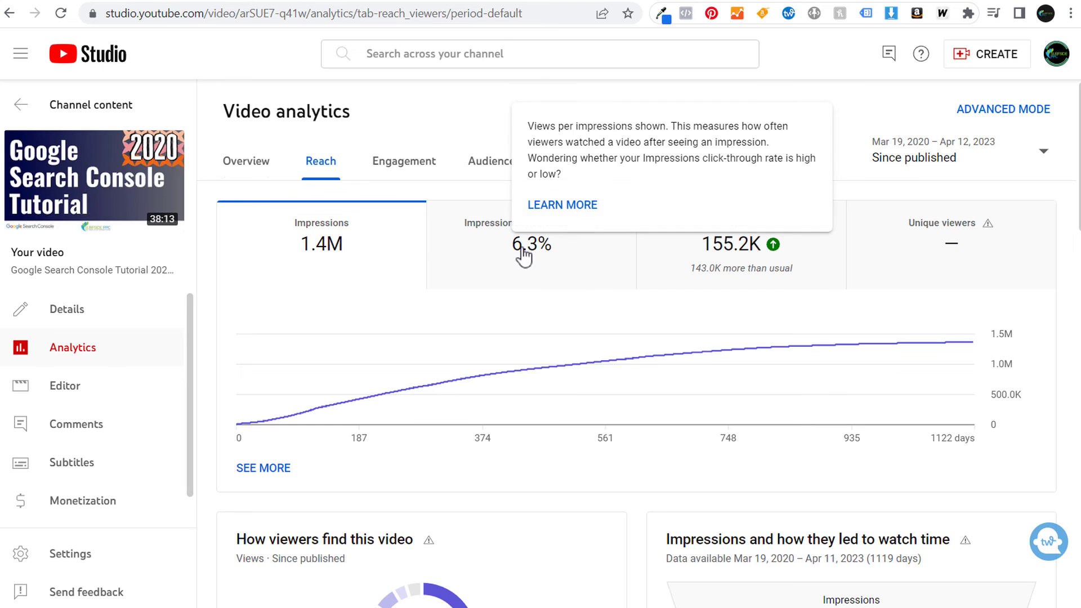
scroll(713, 426, down, 1)
scroll(711, 423, down, 3)
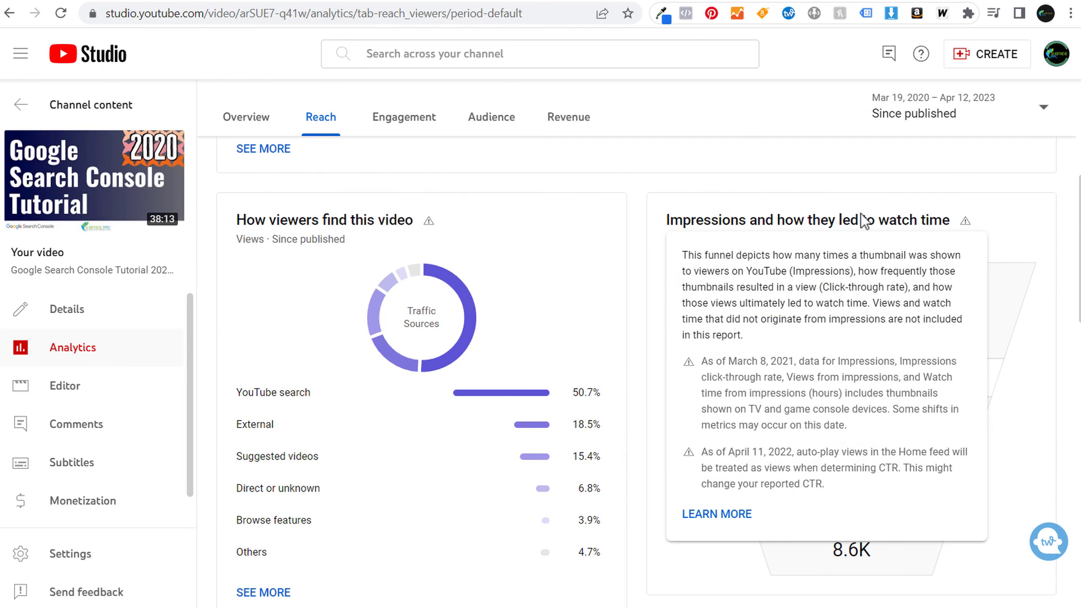
scroll(639, 405, down, 4)
scroll(633, 398, down, 1)
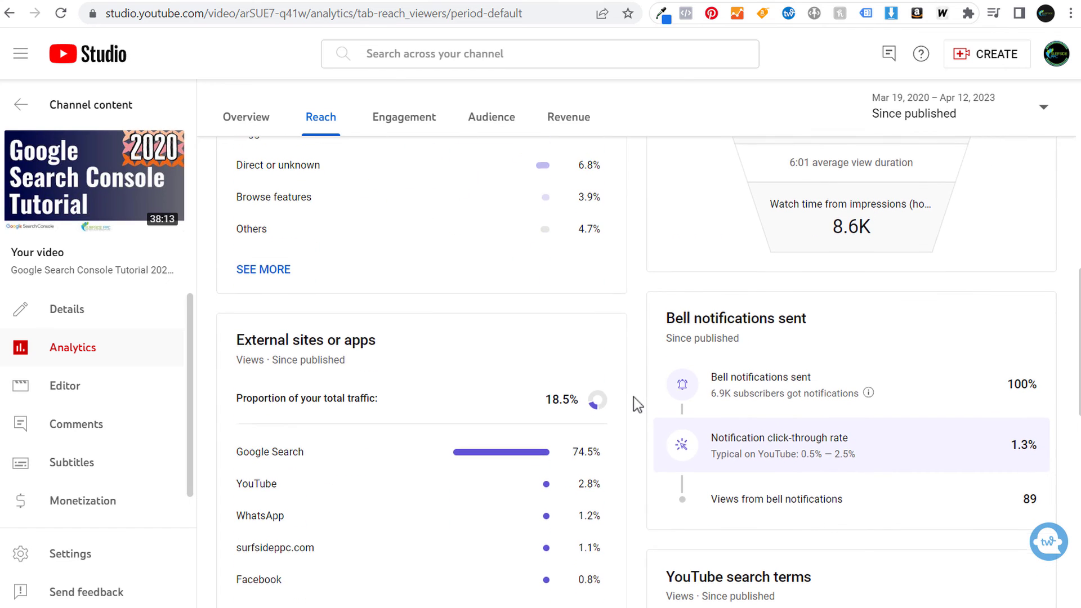
scroll(630, 388, down, 3)
scroll(627, 386, down, 2)
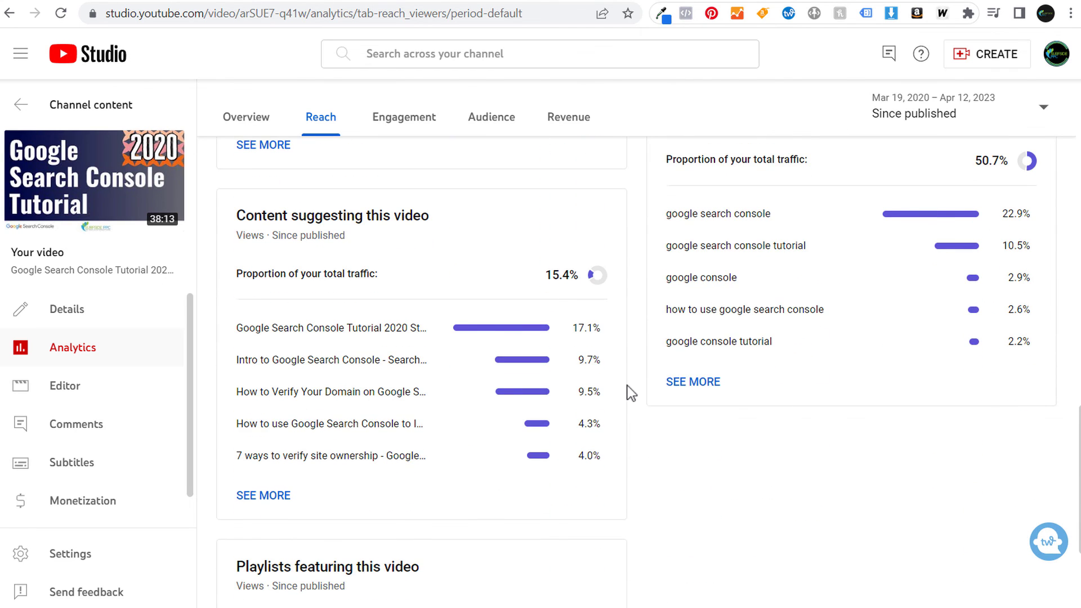
scroll(628, 391, down, 2)
scroll(670, 416, up, 3)
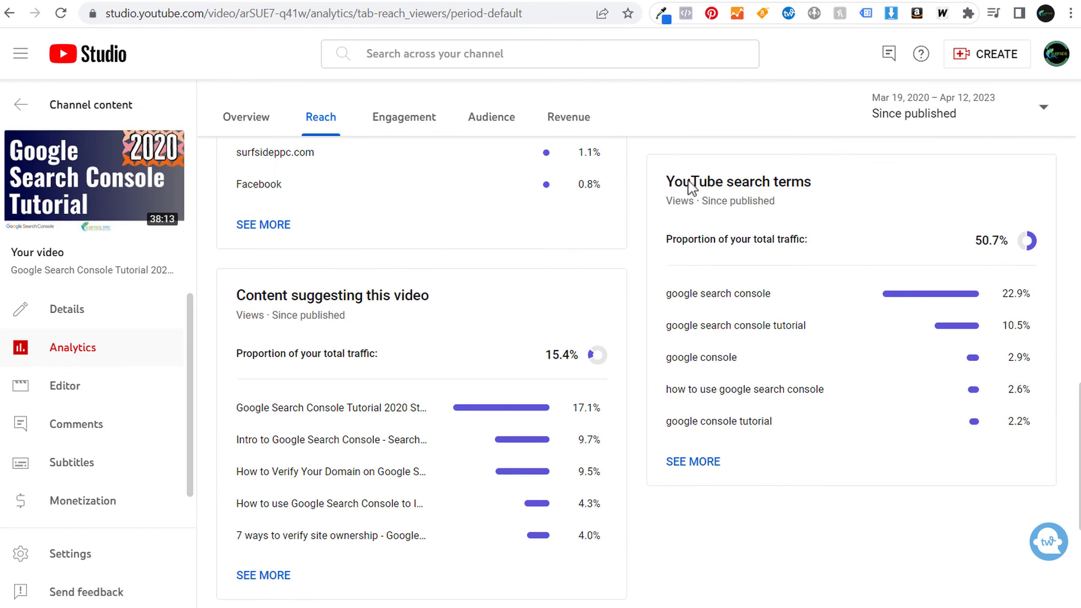
Highlight the YouTube search terms "google search console", "google search console tutorial" and "how to use google search console" one after another.
mouse_move(692, 186)
mouse_move(153, 198)
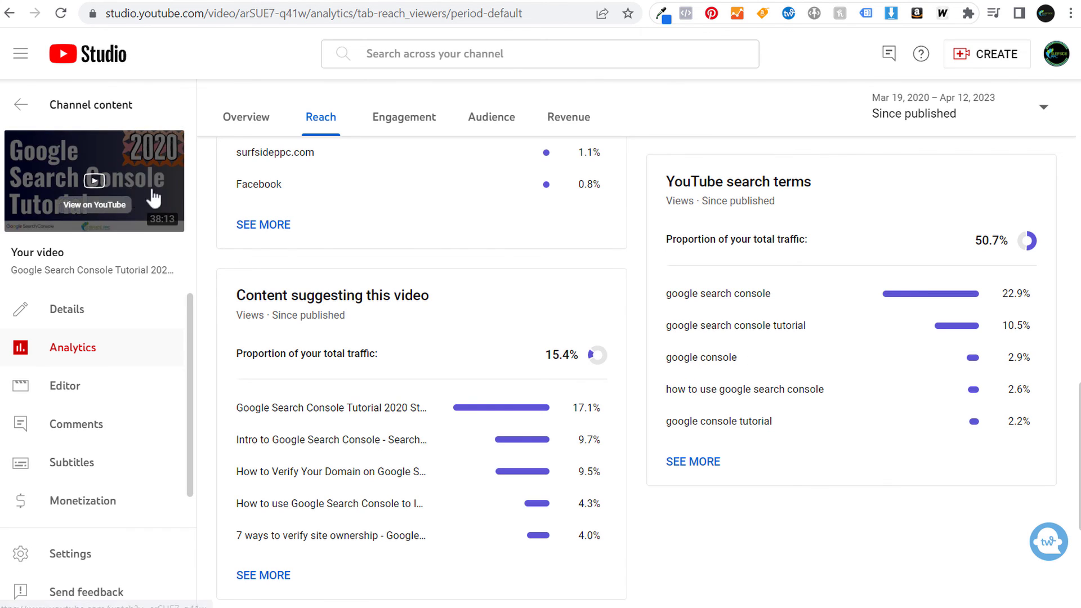
drag(666, 296, 796, 302)
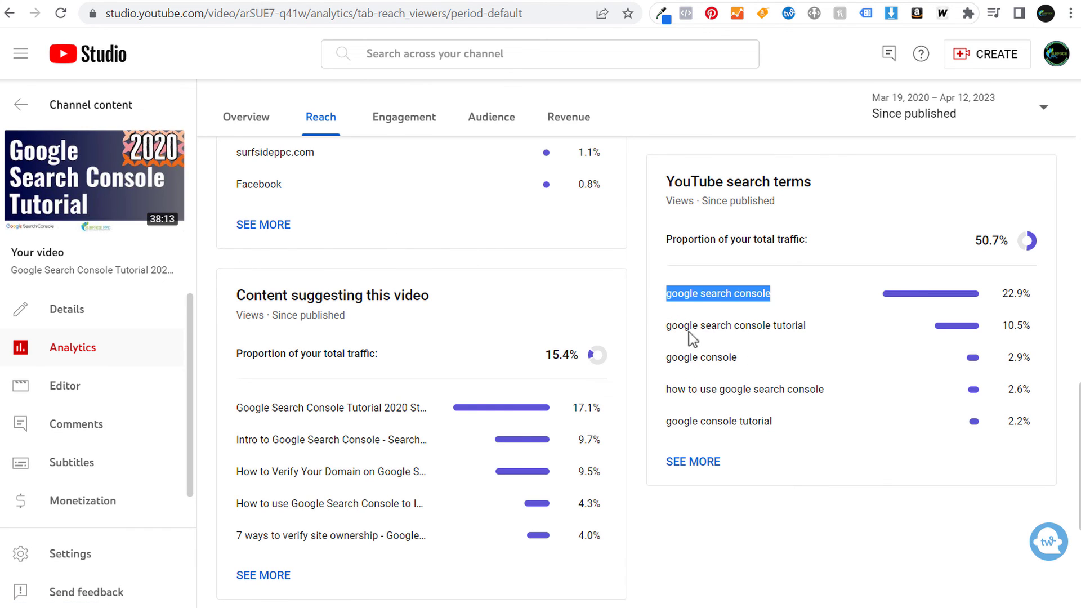
drag(665, 330, 849, 330)
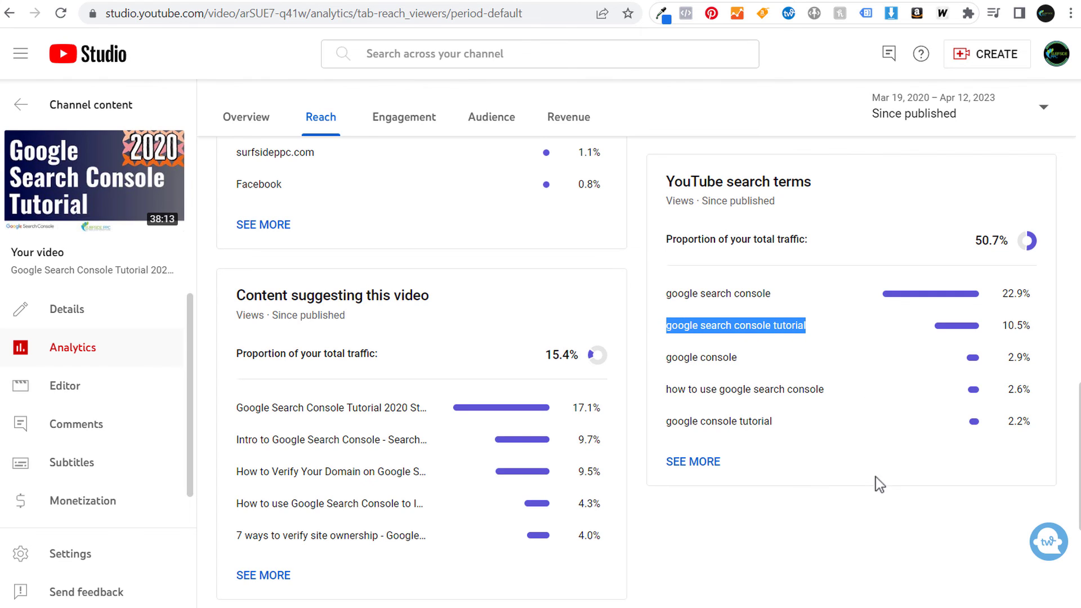
click(844, 463)
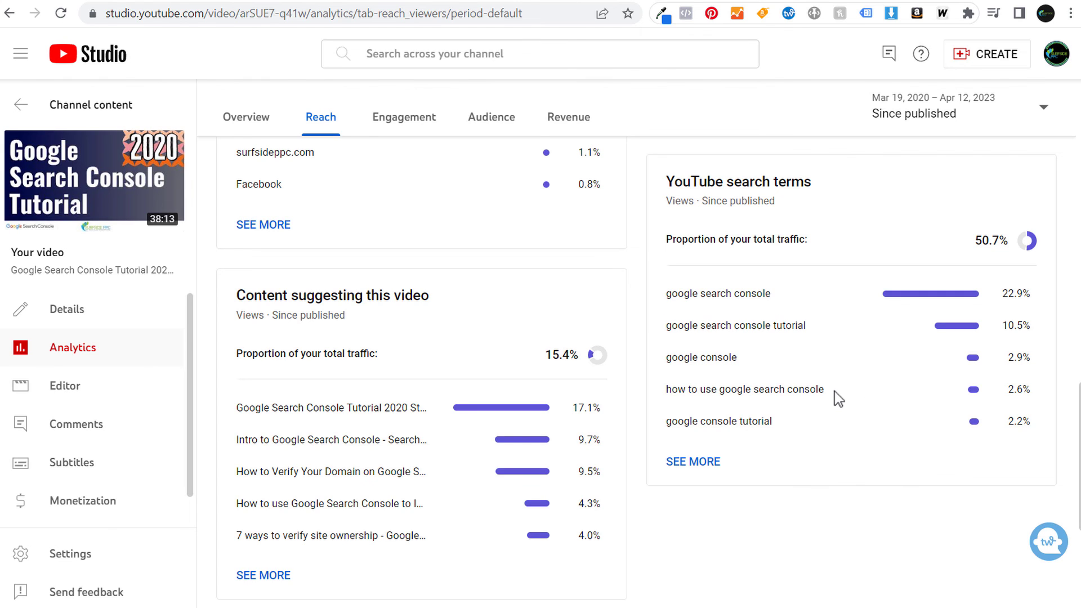
drag(825, 389, 667, 391)
click(679, 394)
drag(671, 393, 827, 391)
click(897, 497)
mouse_move(252, 296)
mouse_move(93, 191)
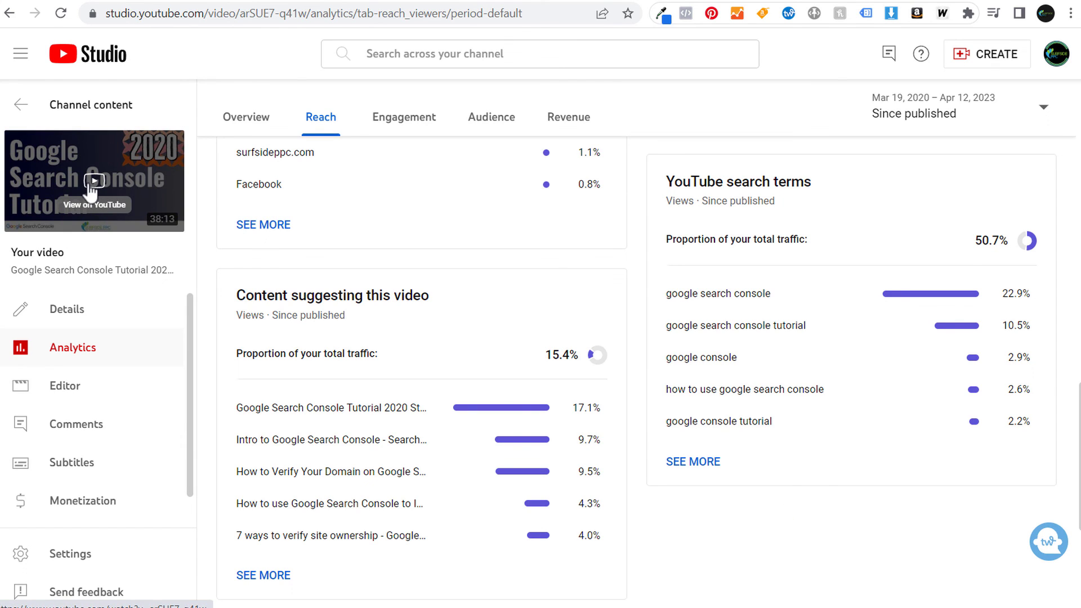